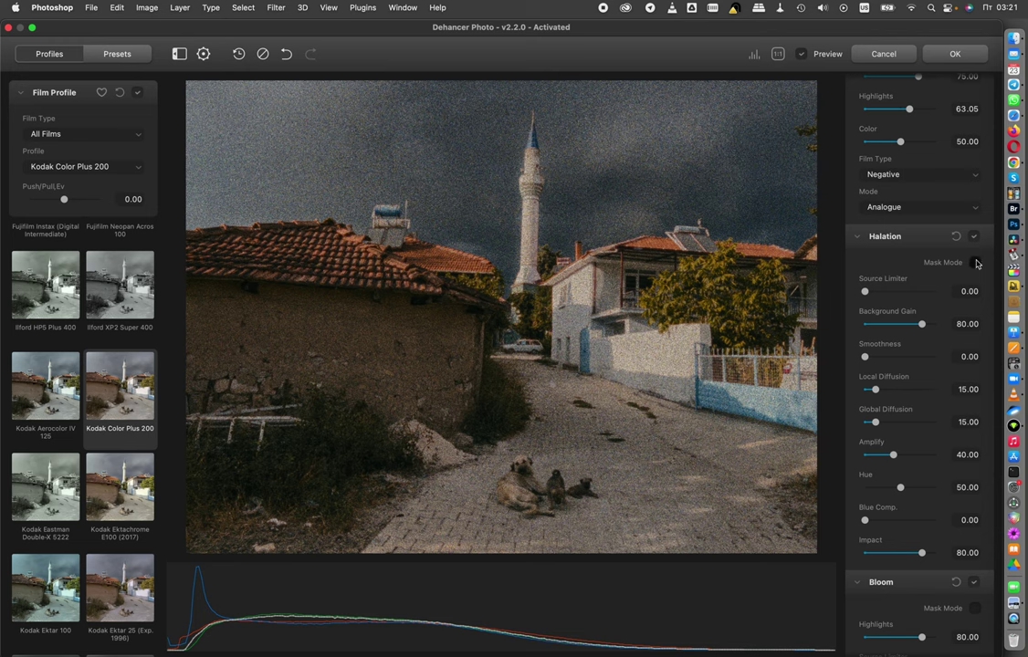
Lower the Print exposure to -1.68 and the Film Grain amount to 39.46
scroll(907, 393, "down", 3)
scroll(913, 411, "up", 15)
scroll(912, 274, "down", 5)
left_click_drag(887, 214, 879, 214)
scroll(901, 234, "up", 5)
scroll(901, 274, "down", 10)
left_click_drag(904, 287, 890, 288)
scroll(913, 310, "up", 10)
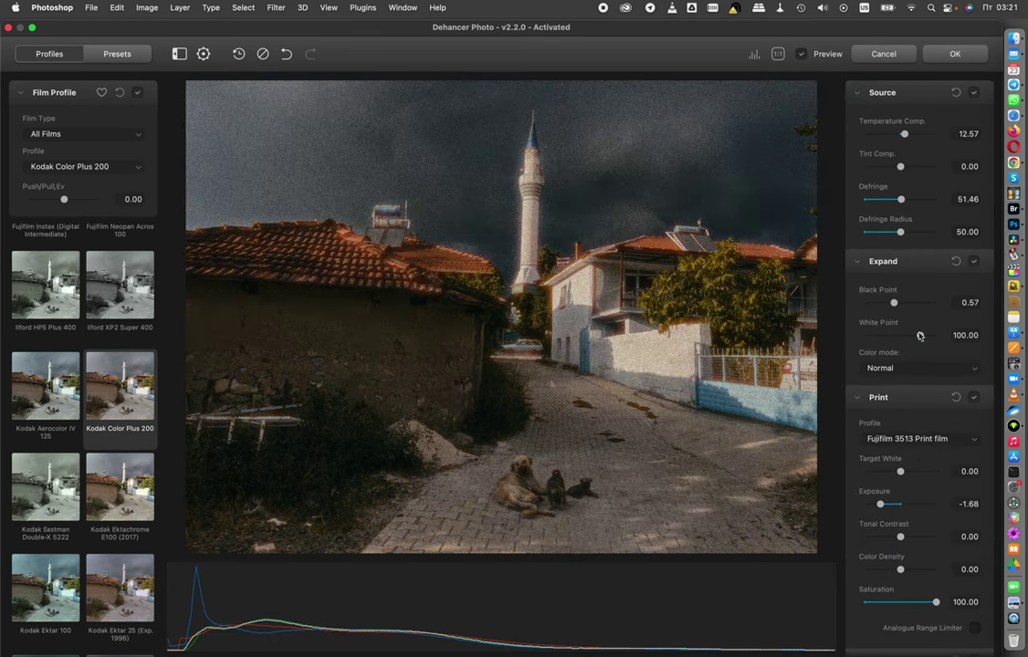
Shift the Color Head Magenta - Green balance to -4.21 and toggle the Vignette effect
scroll(920, 336, "down", 10)
left_click_drag(901, 241, 897, 243)
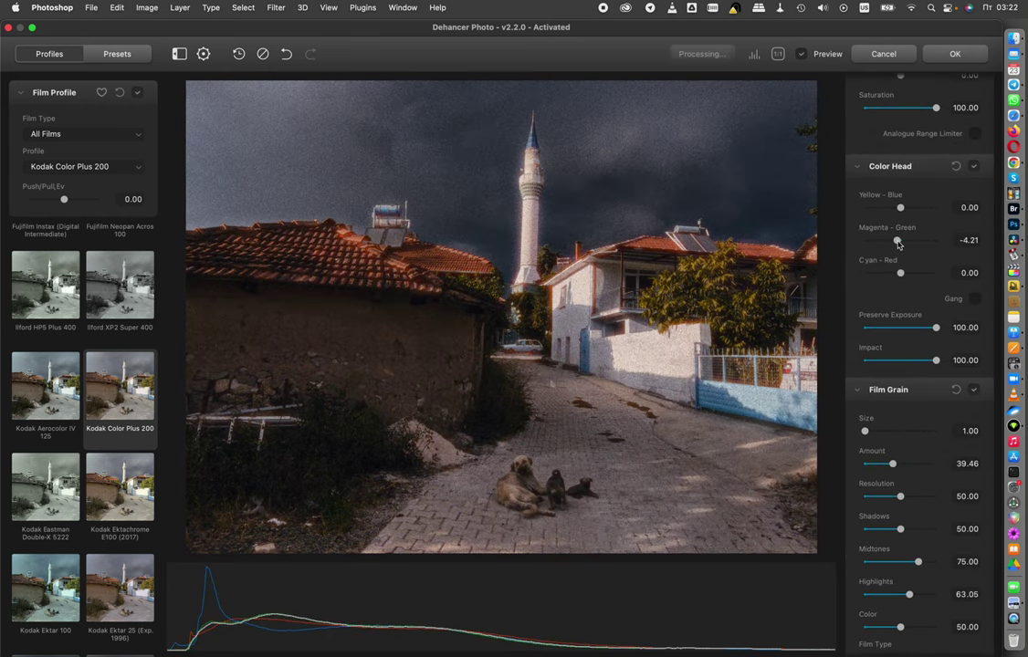
scroll(913, 365, "down", 15)
left_click(975, 495)
scroll(922, 452, "up", 10)
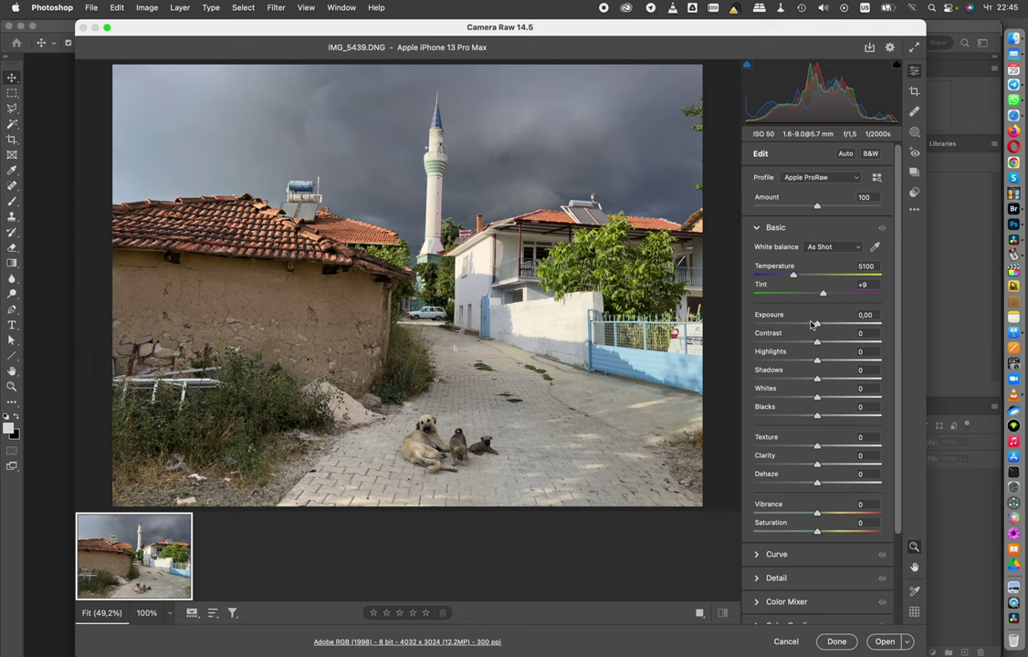
Set Sharpening, Noise Reduction and Color Noise Reduction to 0 and lower the Apple ProRaw profile amount to 65
left_click(763, 577)
left_click_drag(796, 303, 710, 287)
left_click_drag(786, 353, 753, 352)
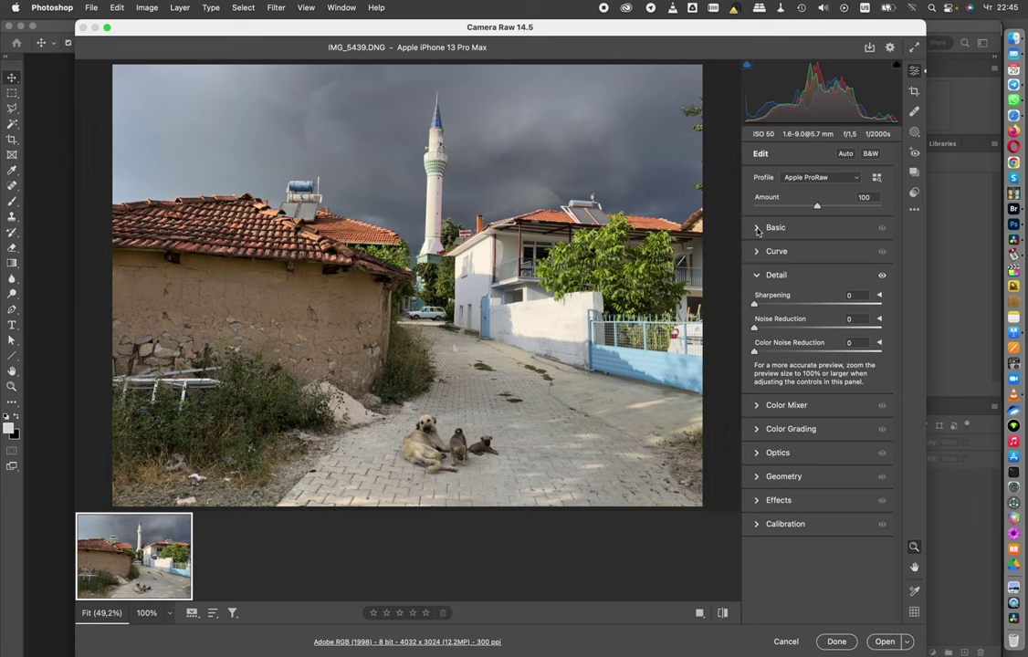
left_click_drag(818, 208, 794, 207)
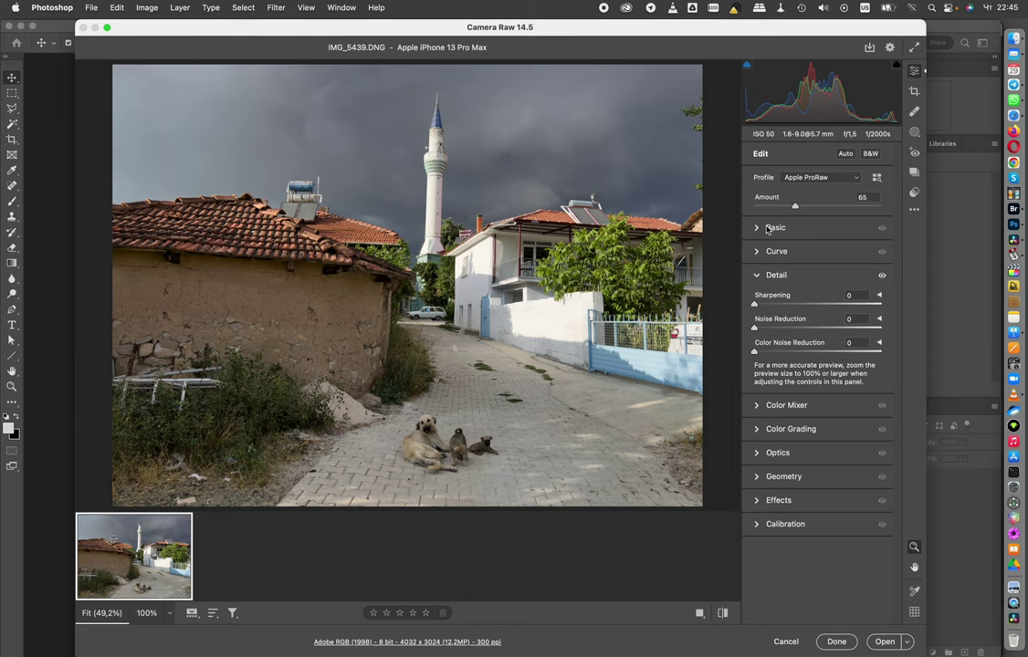
Set Highlights to -75 and Shadows to +56 in the Basic adjustments, and open the raw photo in Photoshop
left_click(757, 229)
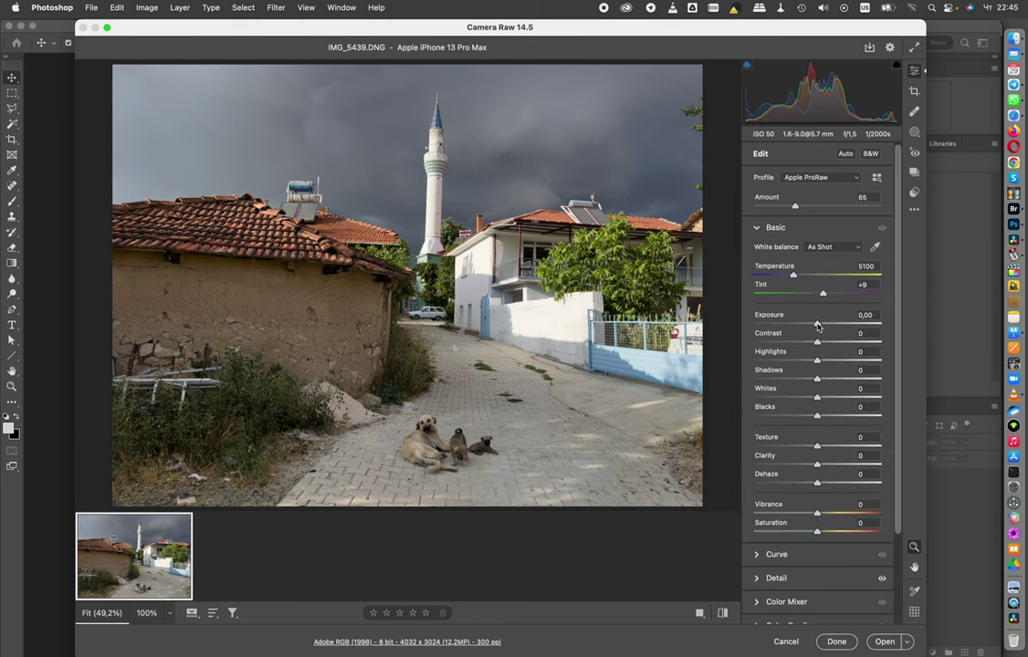
left_click_drag(817, 360, 856, 381)
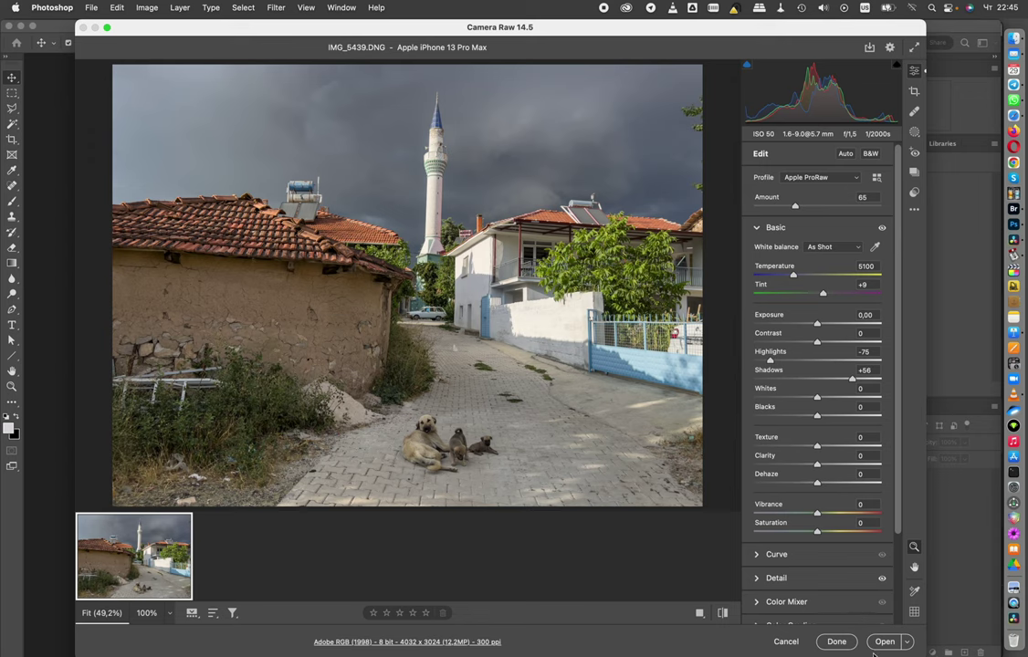
left_click(885, 641)
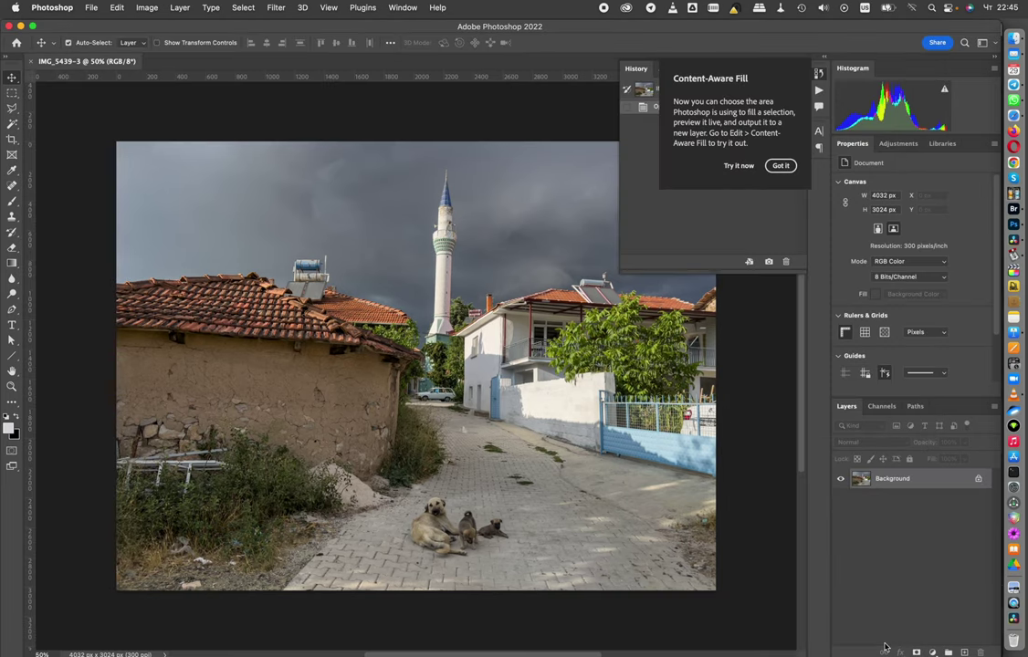
Launch the Dehancer Photo filter on the opened village photo
left_click(275, 7)
mouse_move(344, 282)
left_click(478, 282)
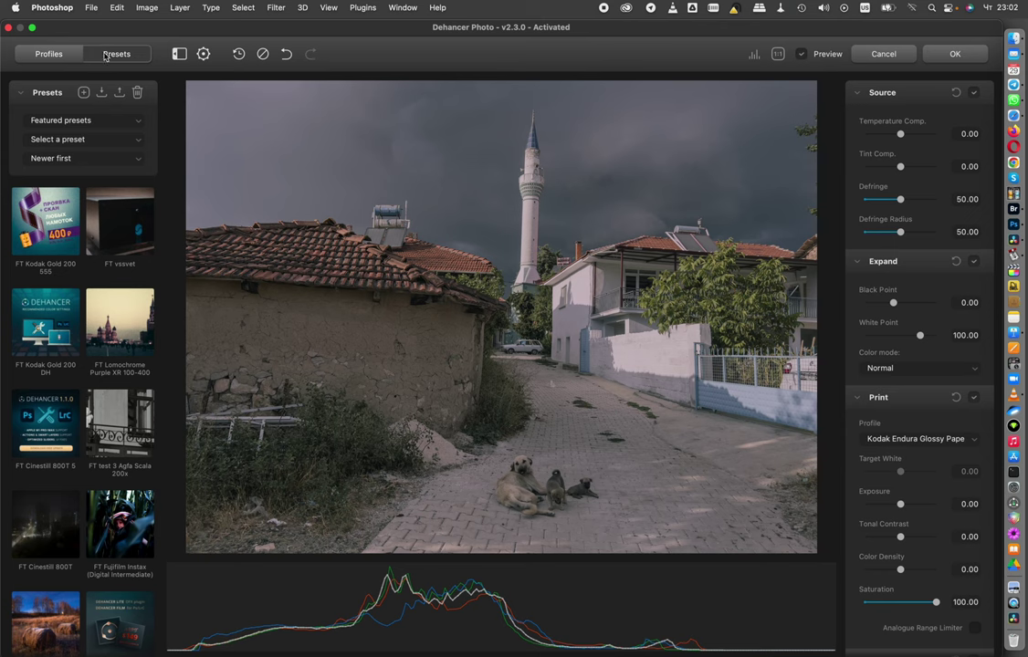
Preview the film profiles one after another from Adox Color Implosion 100 onward and settle on Kodak Ektar 100
left_click(64, 51)
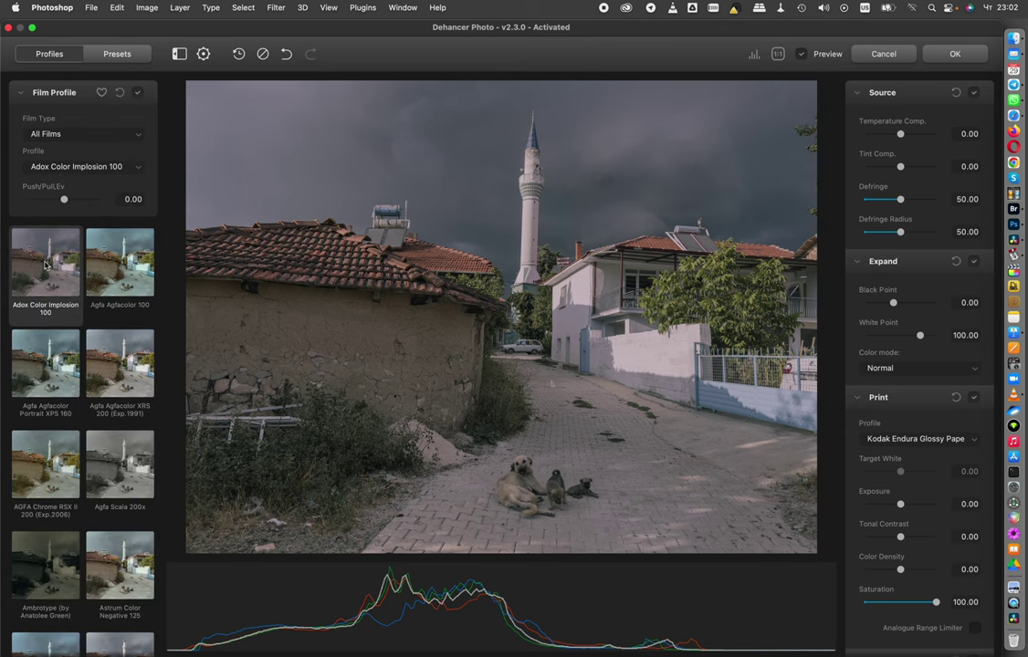
key("Down")
key("Down")
key("Down")
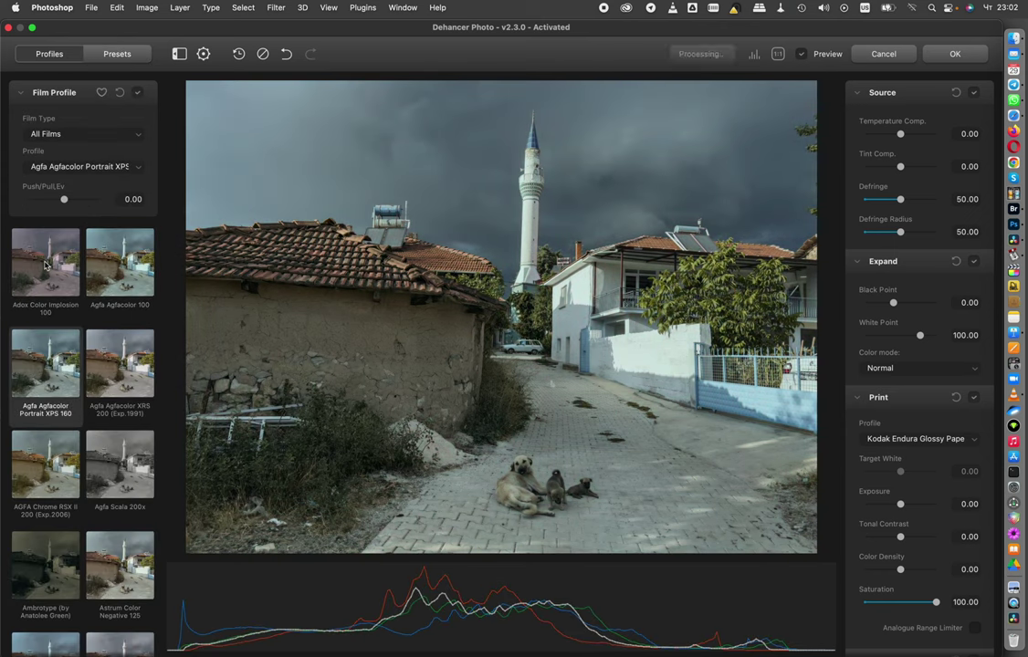
key("Down")
key("Down")
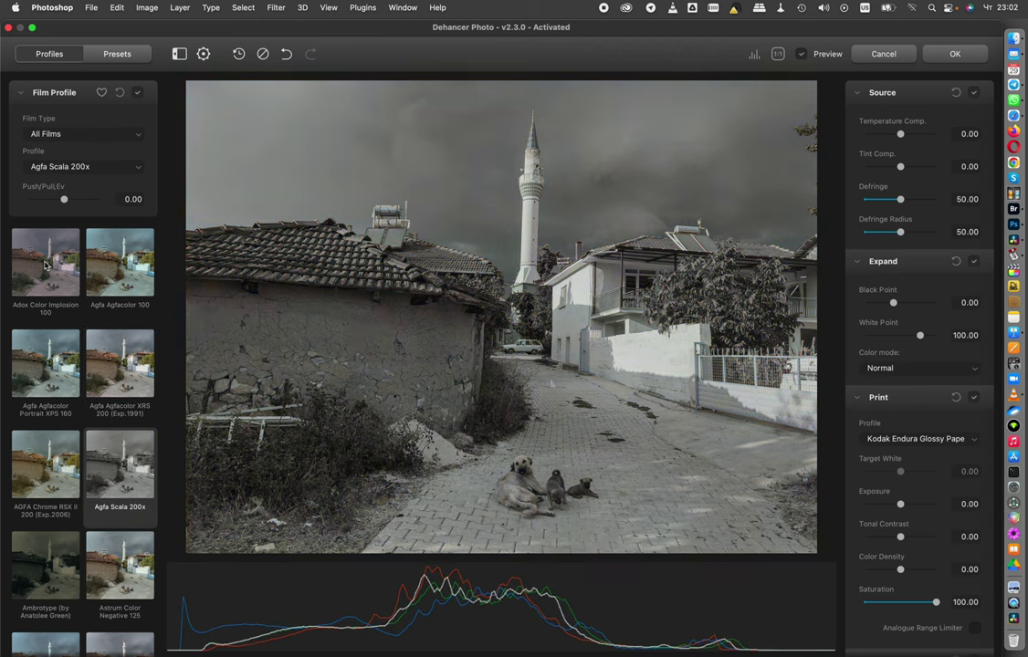
key("Down")
key("Down")
key("Down")
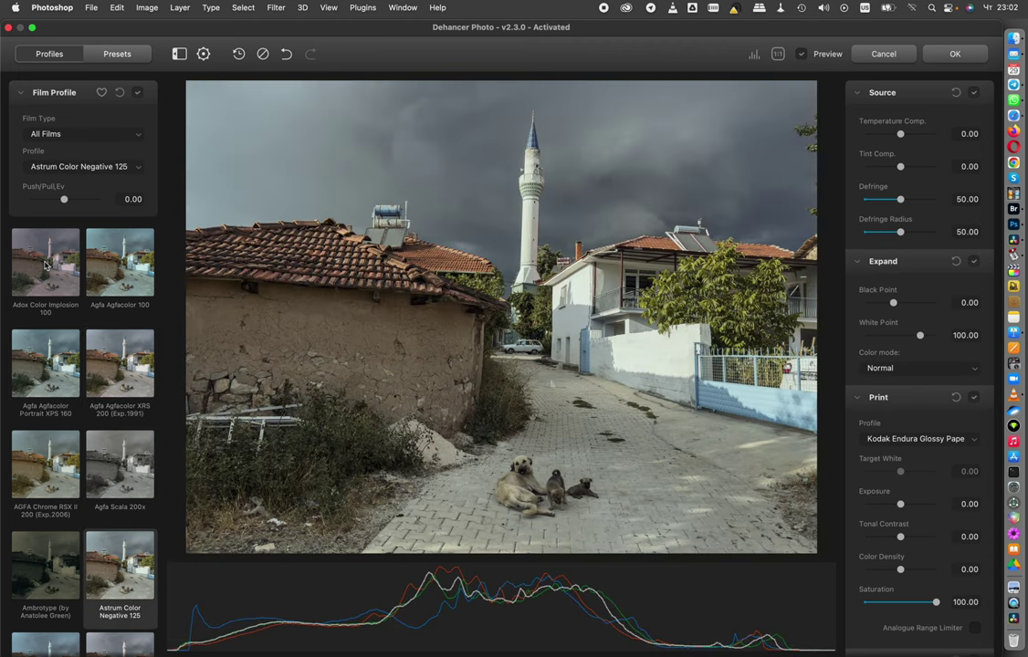
key("Down")
key("Down")
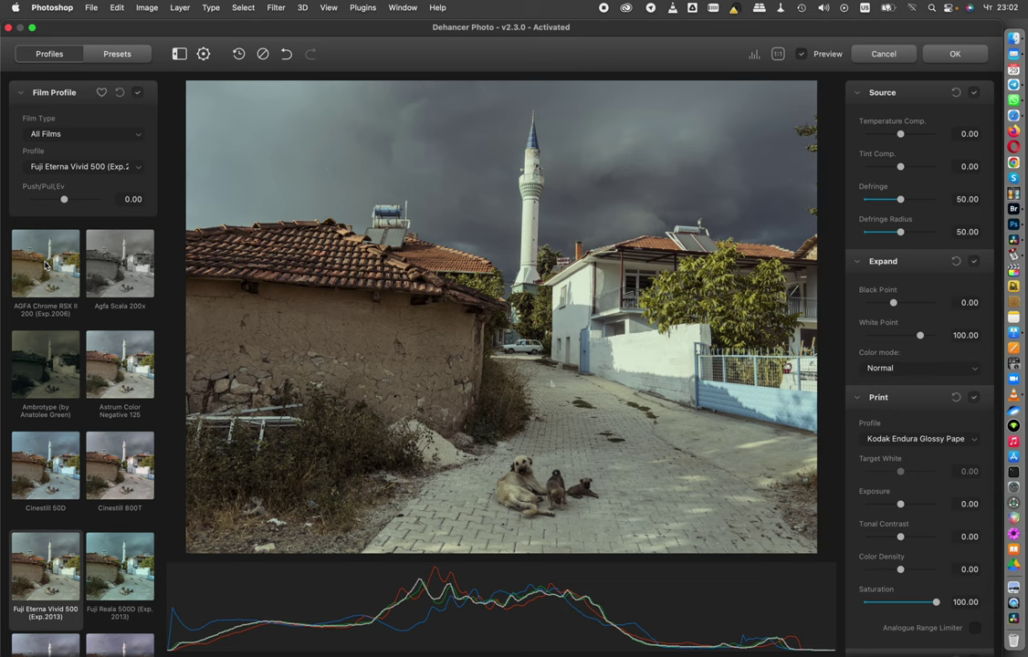
key("Down")
key("Down")
key("Down")
key("Down")
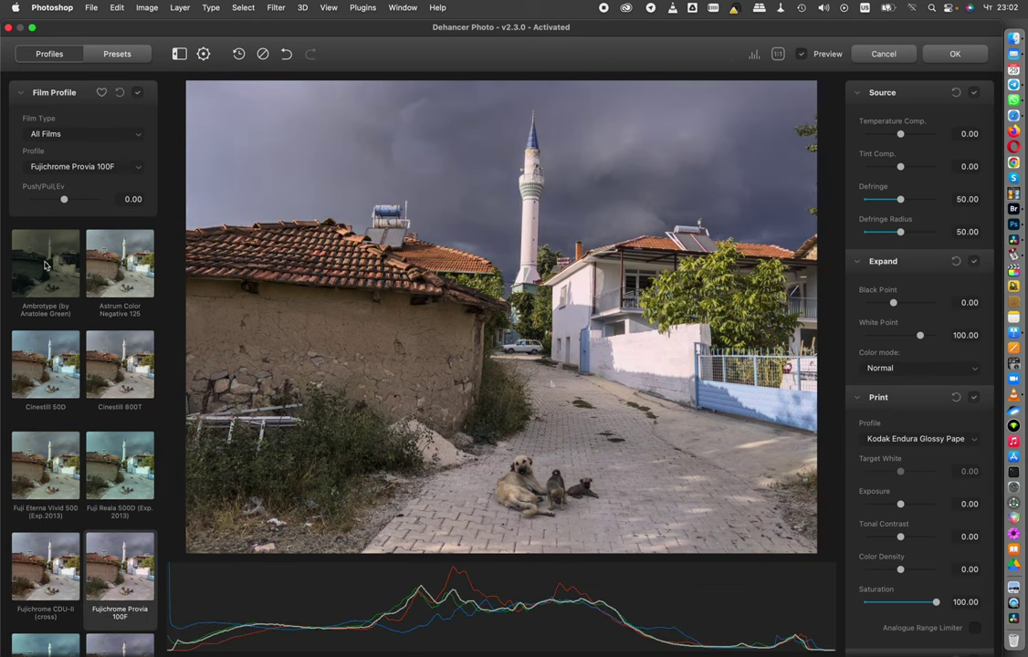
key("Down")
key("Down")
key("Down")
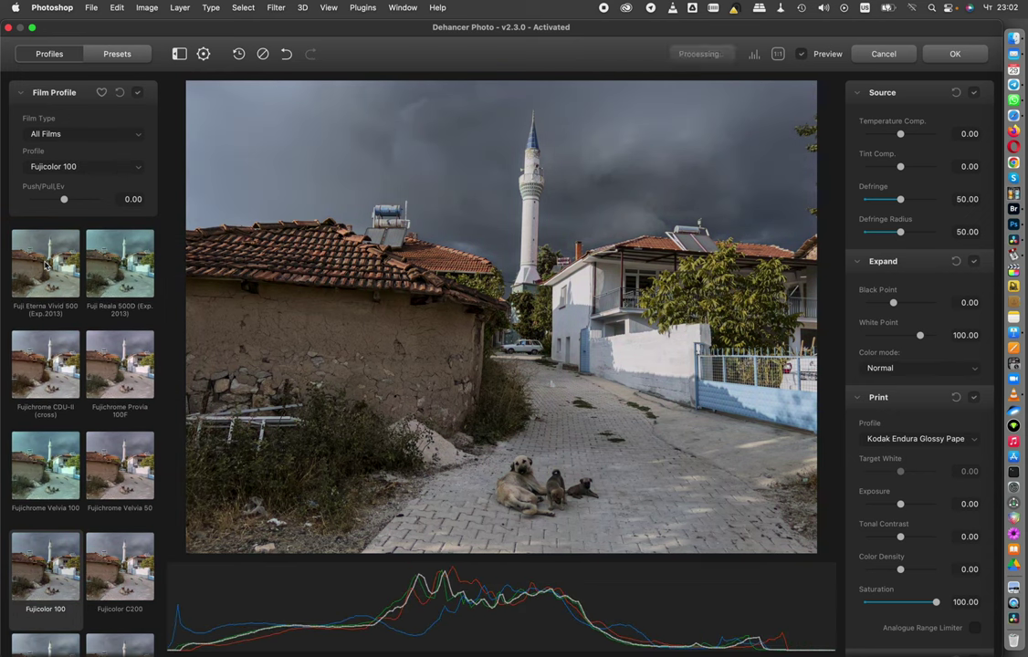
key("Down")
key("Down")
key("Down")
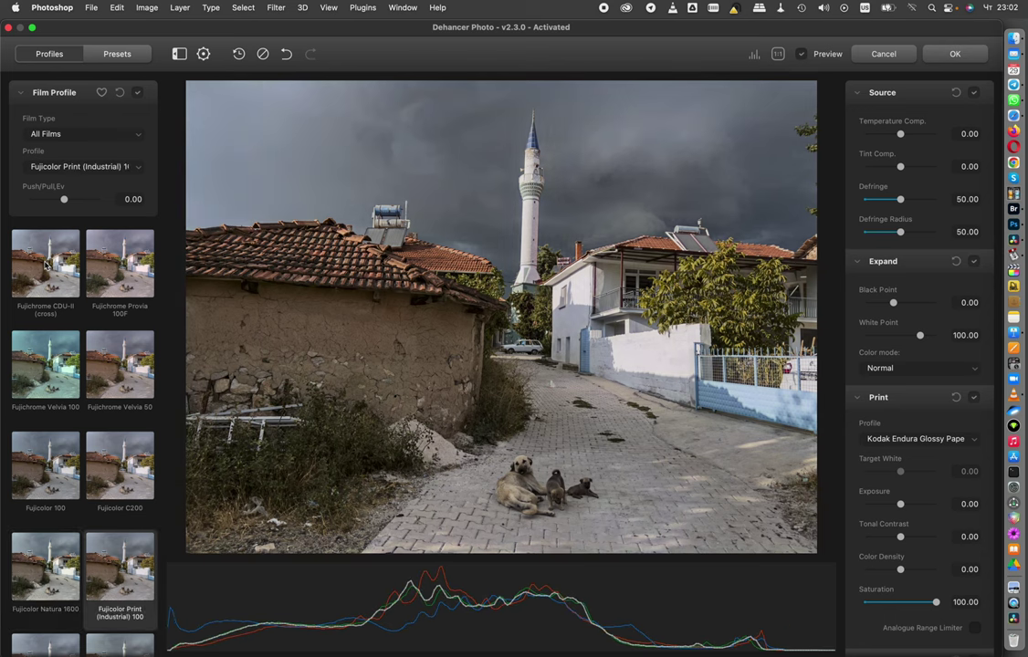
key("Down")
key("Down")
key("Down")
key("Down")
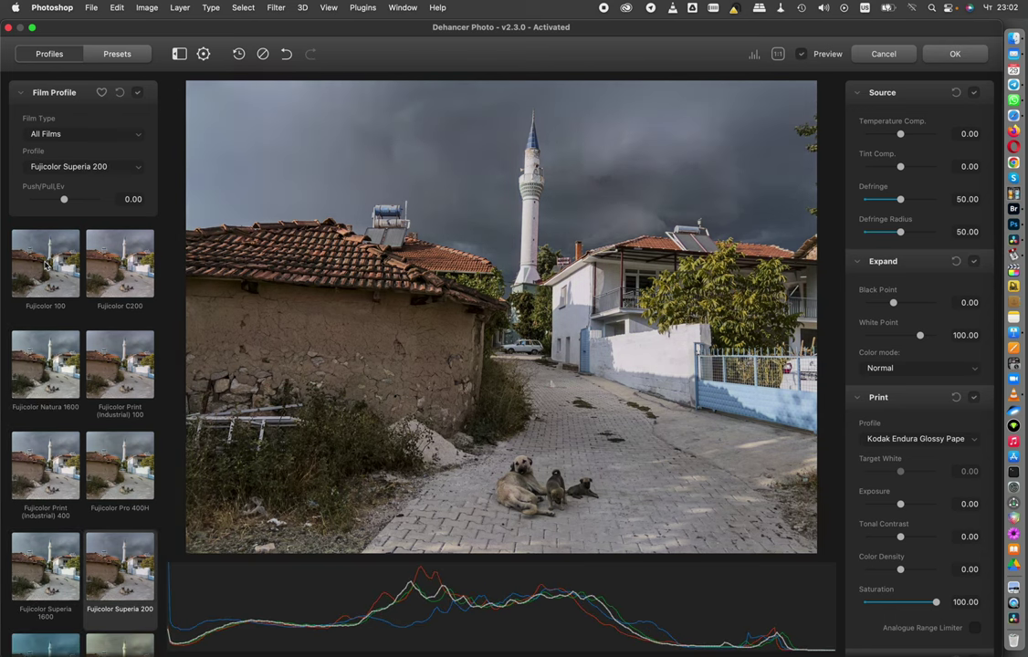
key("Down")
key("Down")
key("Down")
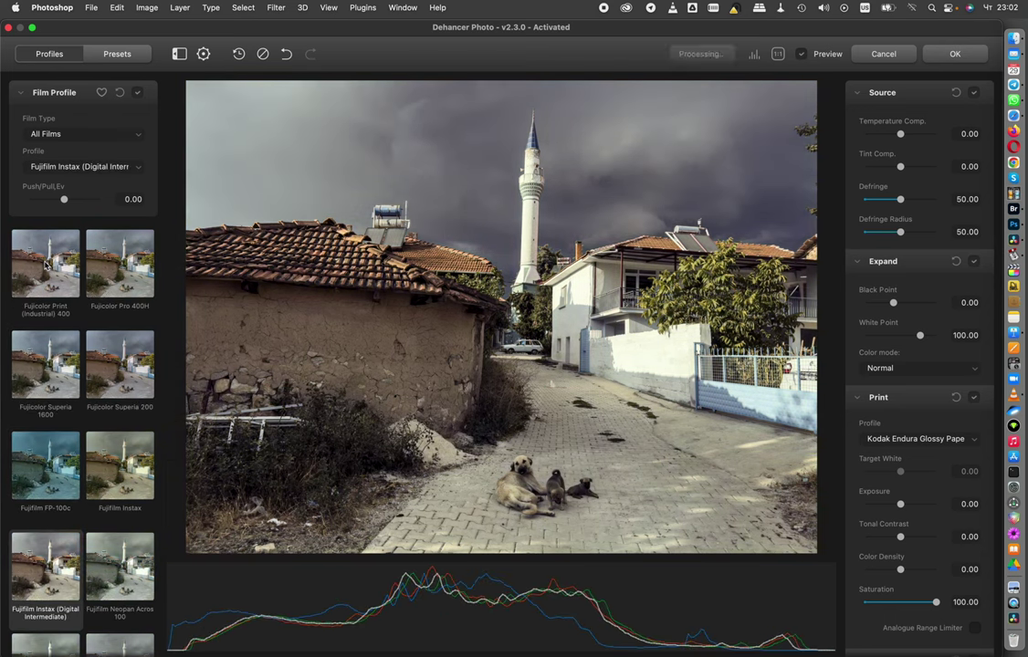
key("Down")
key("Down")
key("Down")
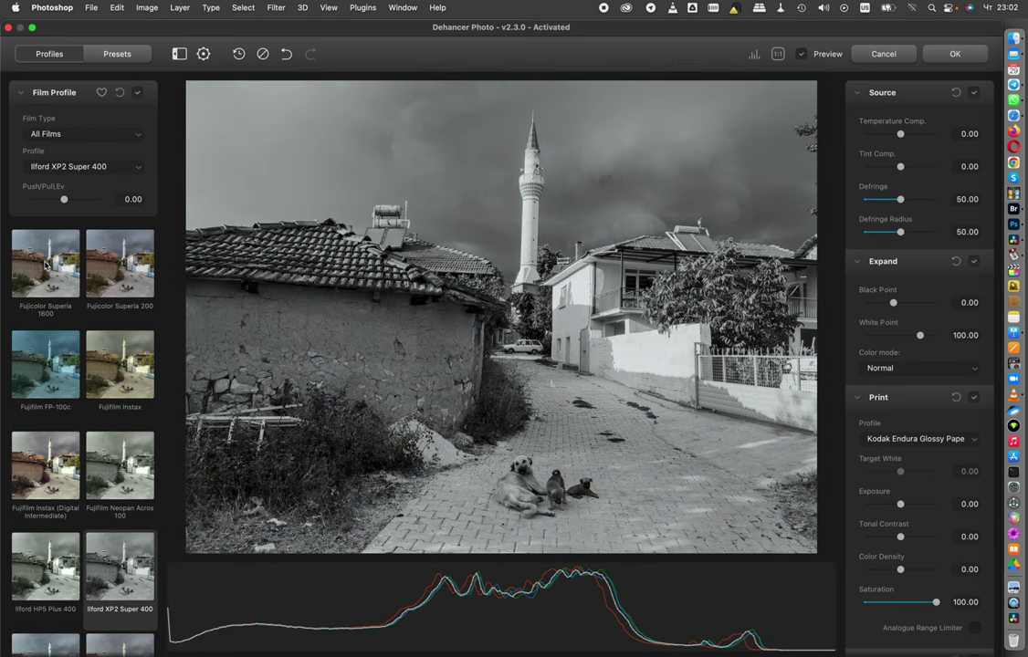
key("Down")
key("Down")
key("Down")
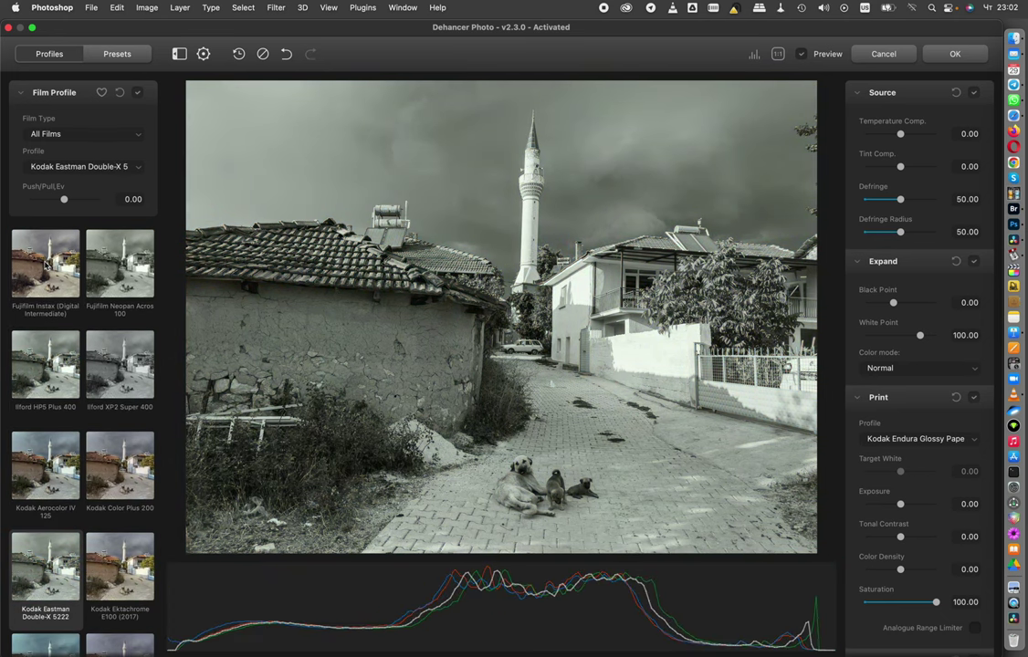
key("Down")
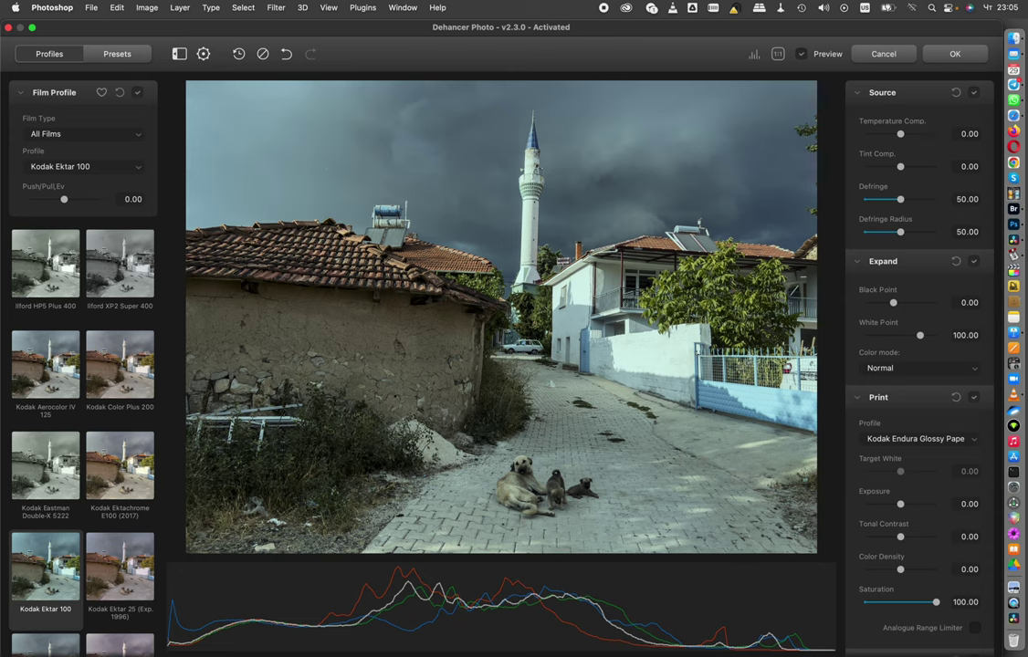
Enable the Vignette effect
scroll(922, 133, "down", 15)
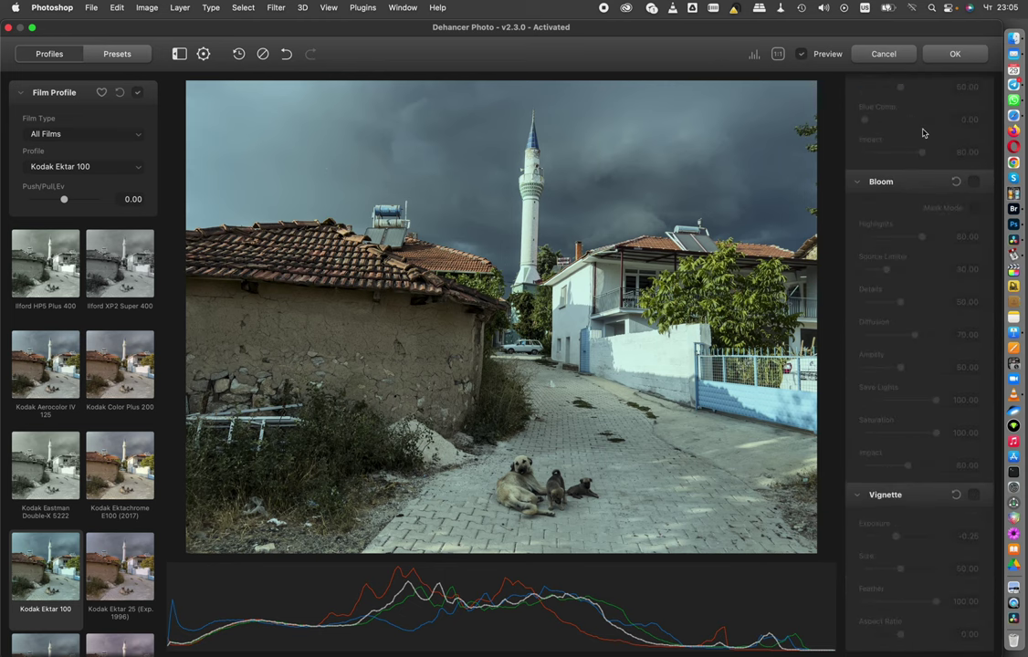
left_click(975, 495)
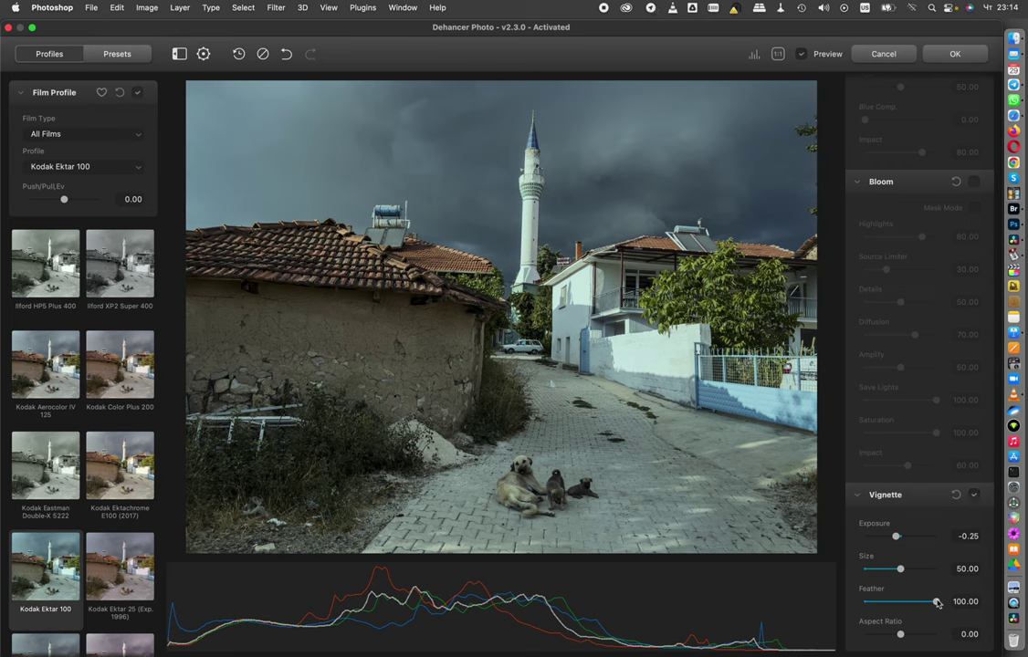
Try a hard-edged vignette with feather 0 and exposure 2.00, and restore exposure to -0.25 and feather to 100
left_click_drag(934, 600, 791, 605)
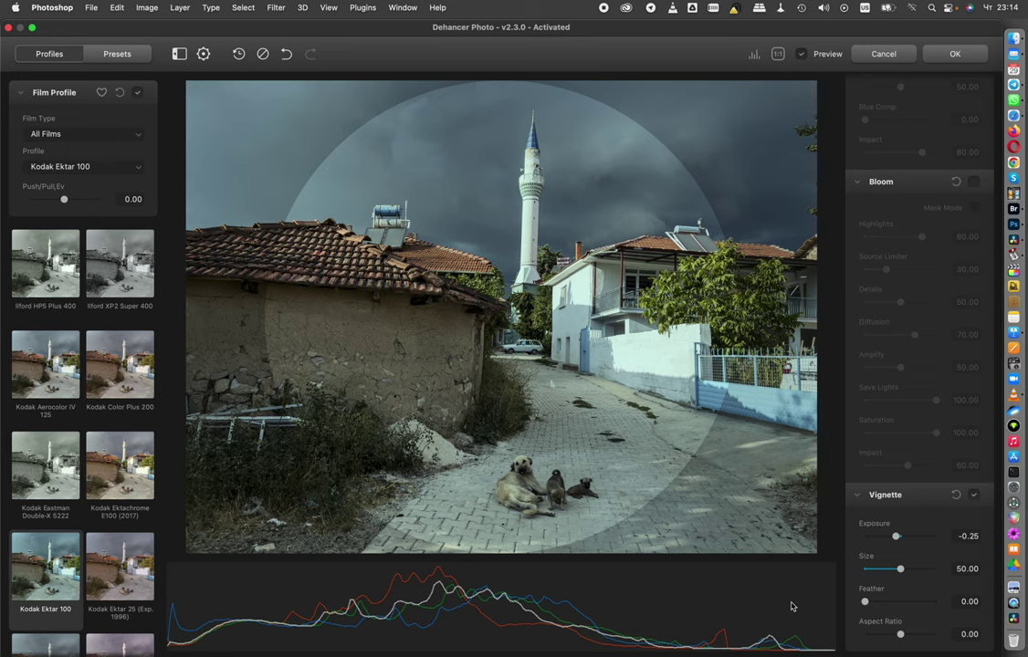
left_click_drag(900, 570, 940, 535)
double_click(877, 570)
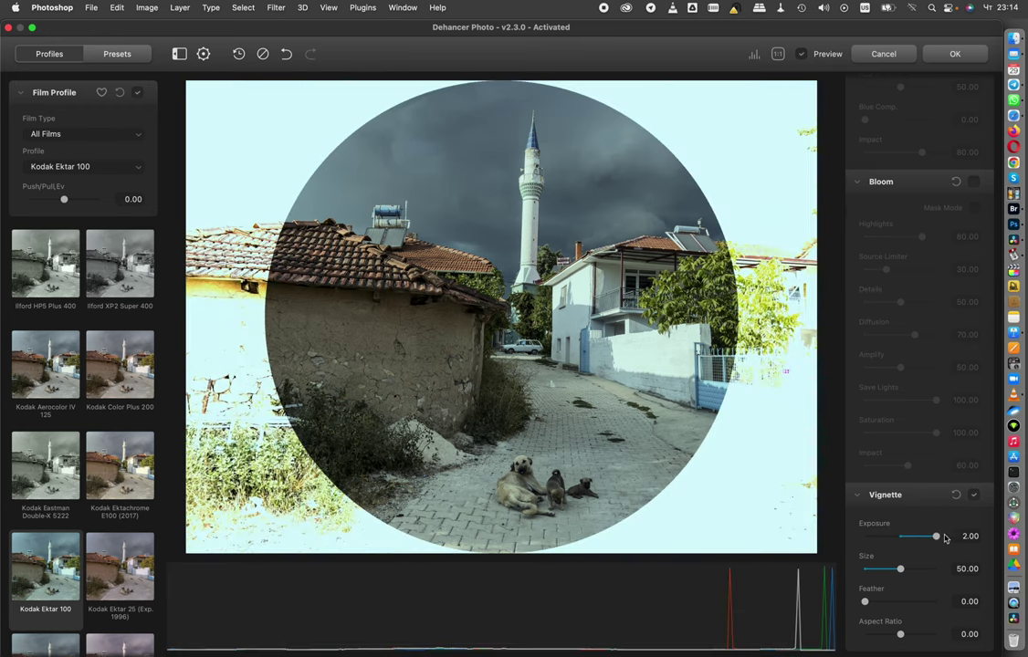
double_click(935, 537)
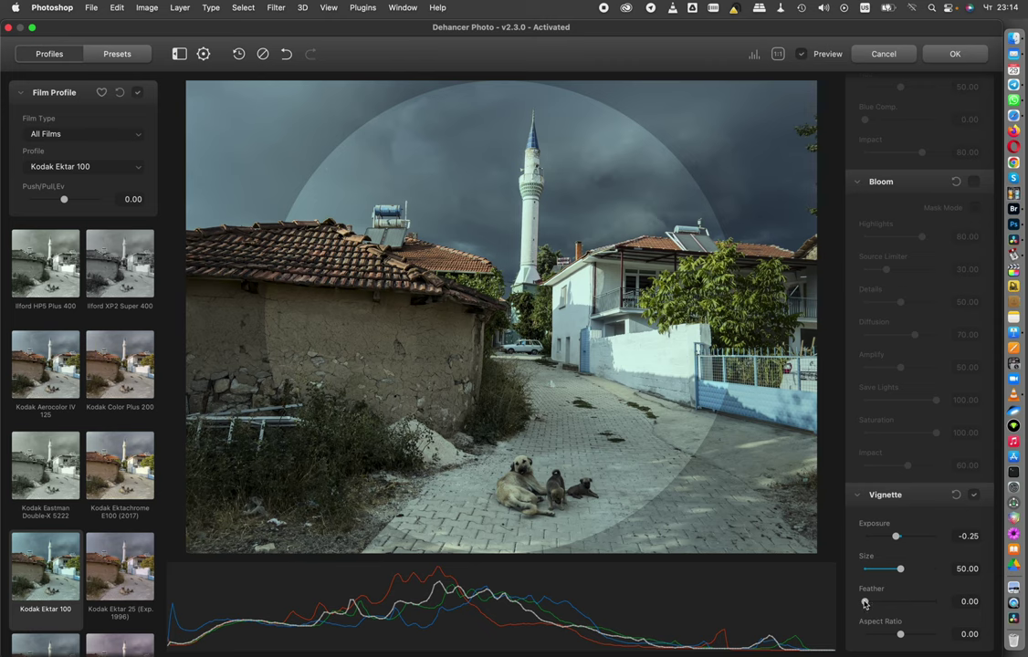
left_click_drag(865, 604, 974, 602)
Set the vignette exposure to -0.81 and size to 56.42, and compare the photo with the vignette off and on
mouse_move(901, 570)
left_mouse_down()
mouse_move(890, 570)
mouse_move(887, 535)
mouse_move(903, 568)
left_mouse_up()
left_click(974, 494)
left_click(974, 494)
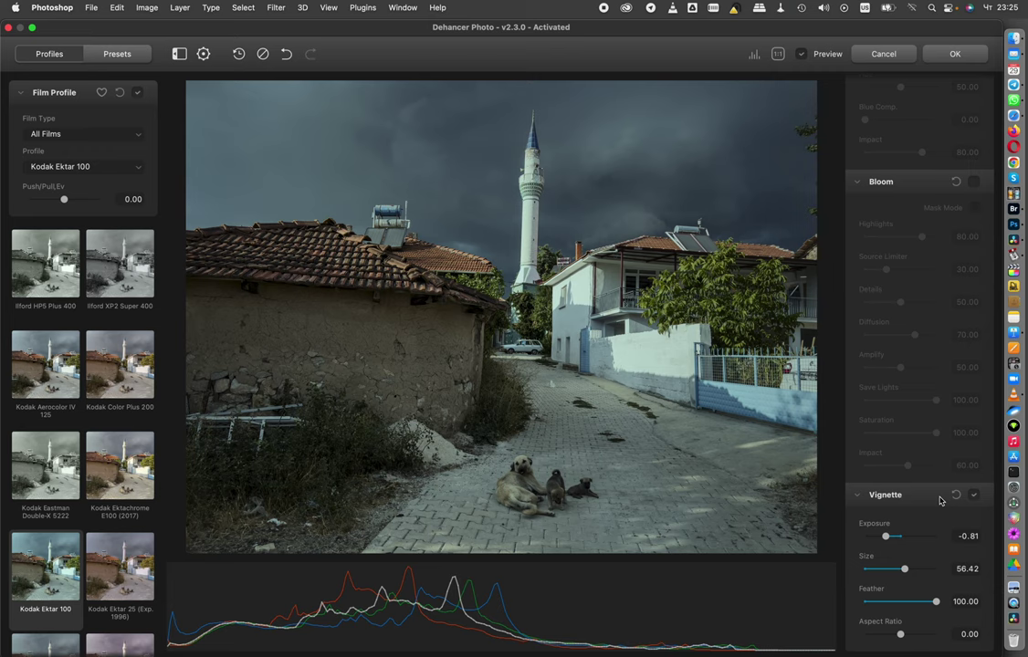
Change the Print profile to Kodak 2383 Print Film
scroll(941, 501, "up", 15)
scroll(940, 500, "up", 5)
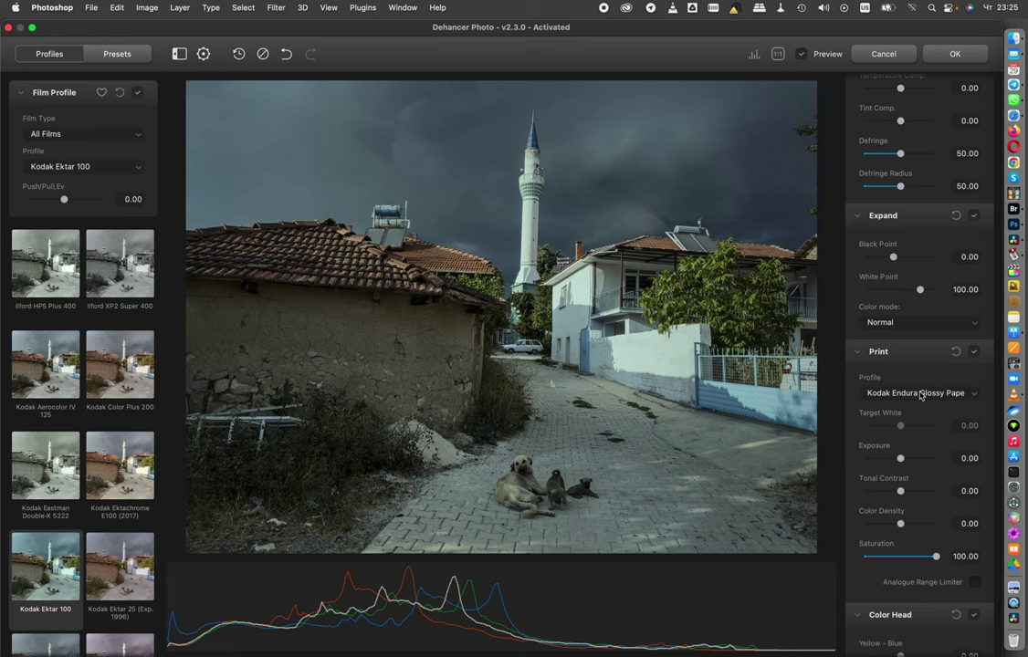
left_click(922, 393)
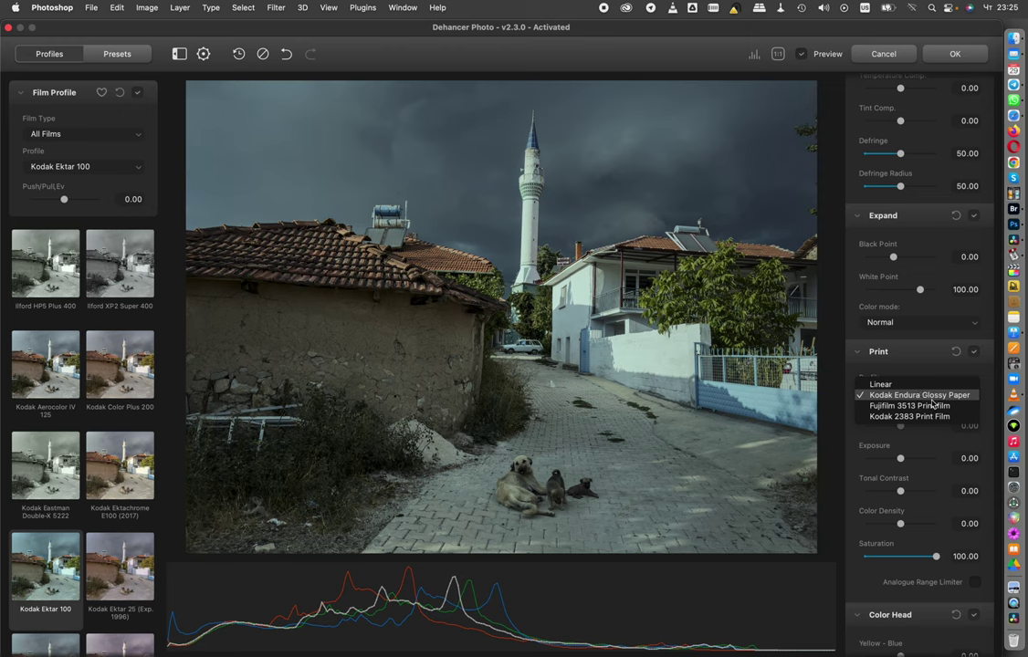
left_click(929, 396)
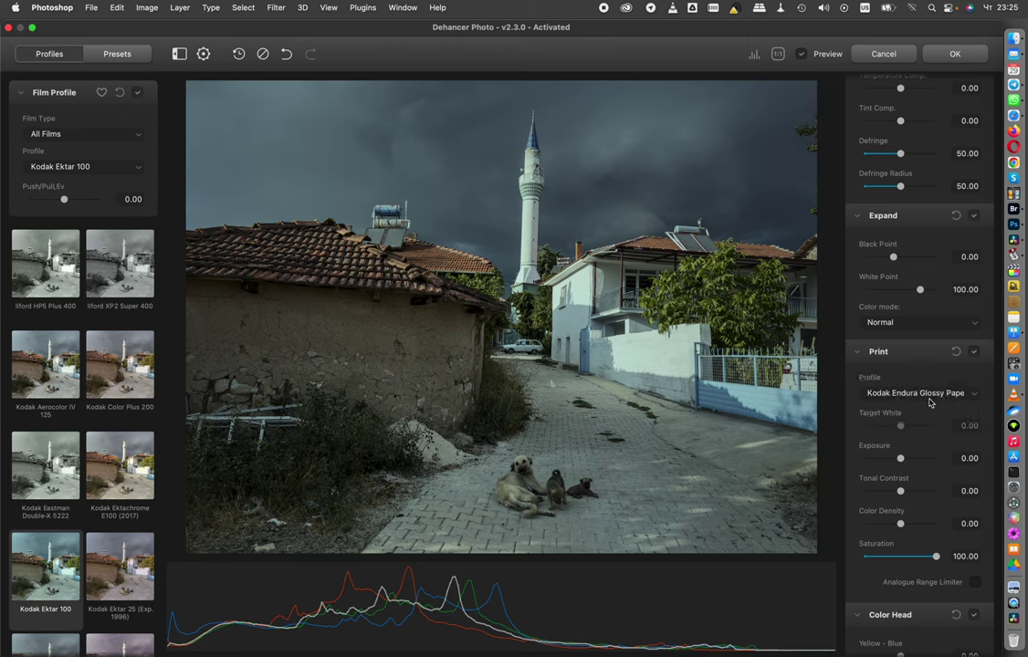
left_click(936, 398)
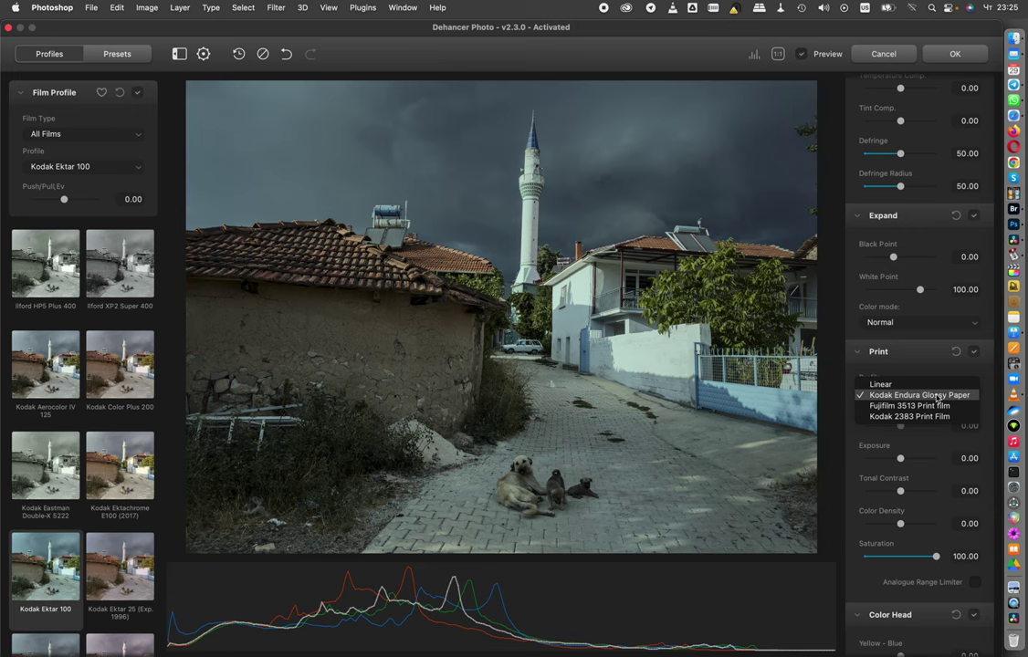
left_click(918, 416)
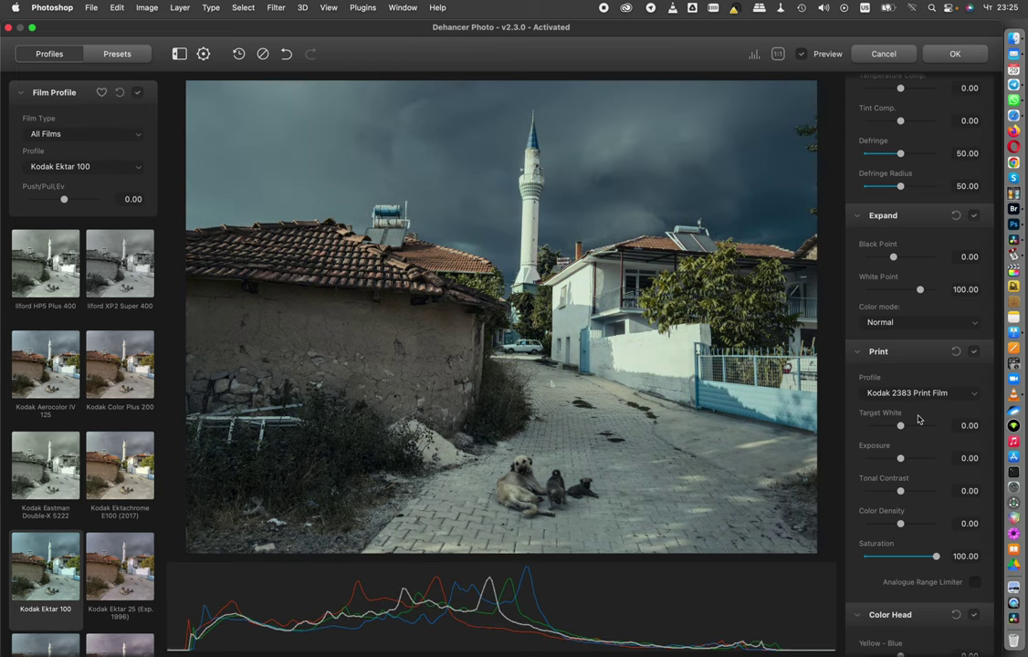
Compare the photo with the Print effect off and on, and lower the print exposure to -0.74
left_click(974, 352)
left_click(974, 353)
left_click_drag(900, 463, 892, 460)
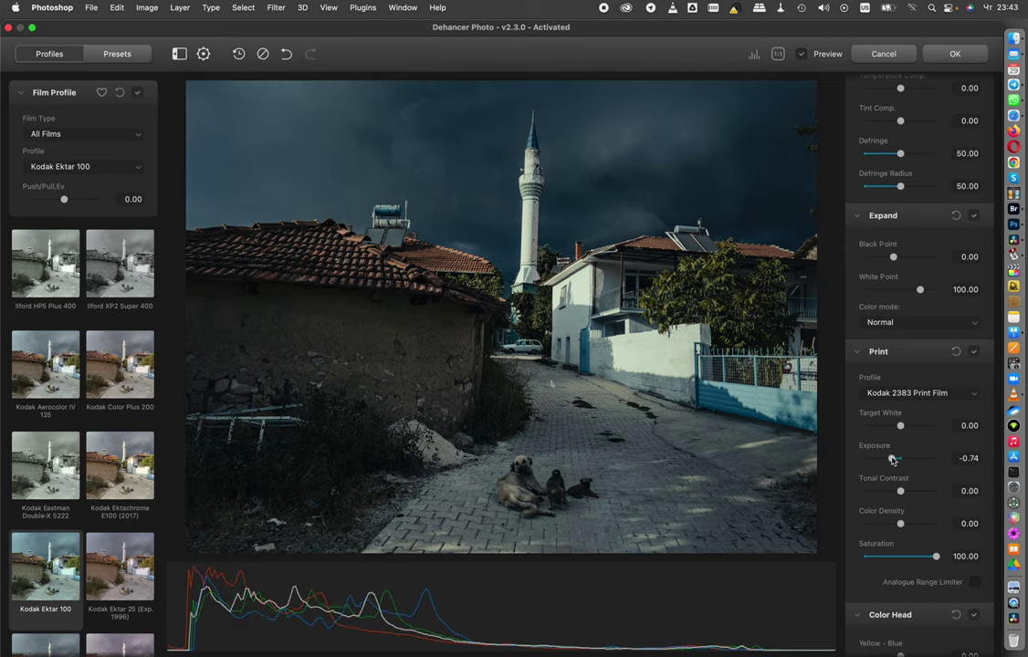
Enable the Film Grain effect with its default settings
scroll(892, 459, "down", 10)
scroll(892, 461, "down", 8)
left_click(975, 226)
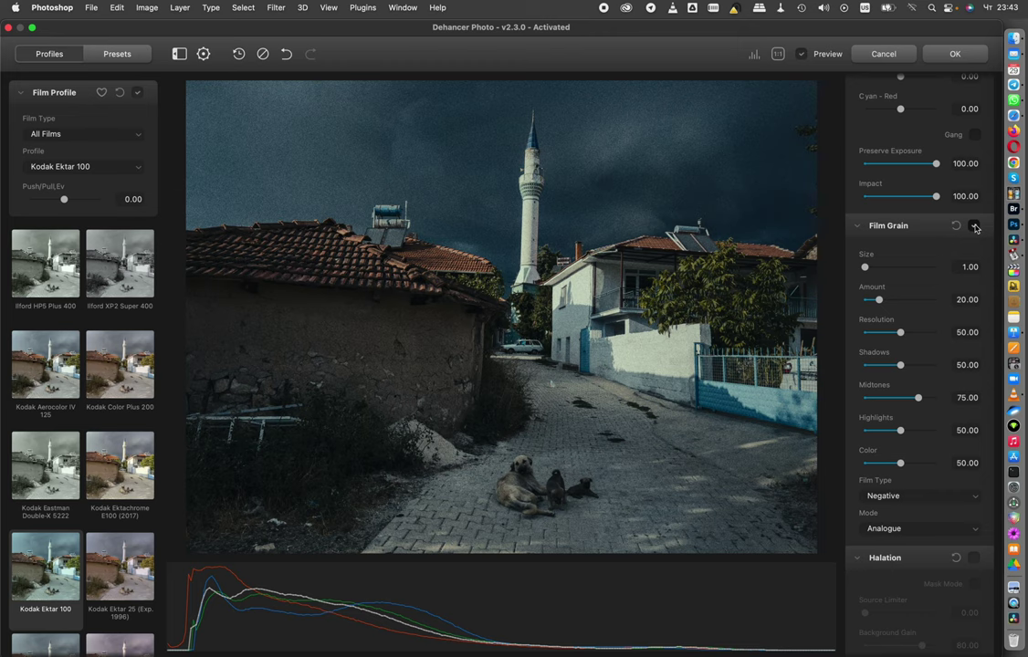
Set the Film Grain film type to Positive and compare the photo with the grain off and on
left_click(910, 500)
left_click(906, 513)
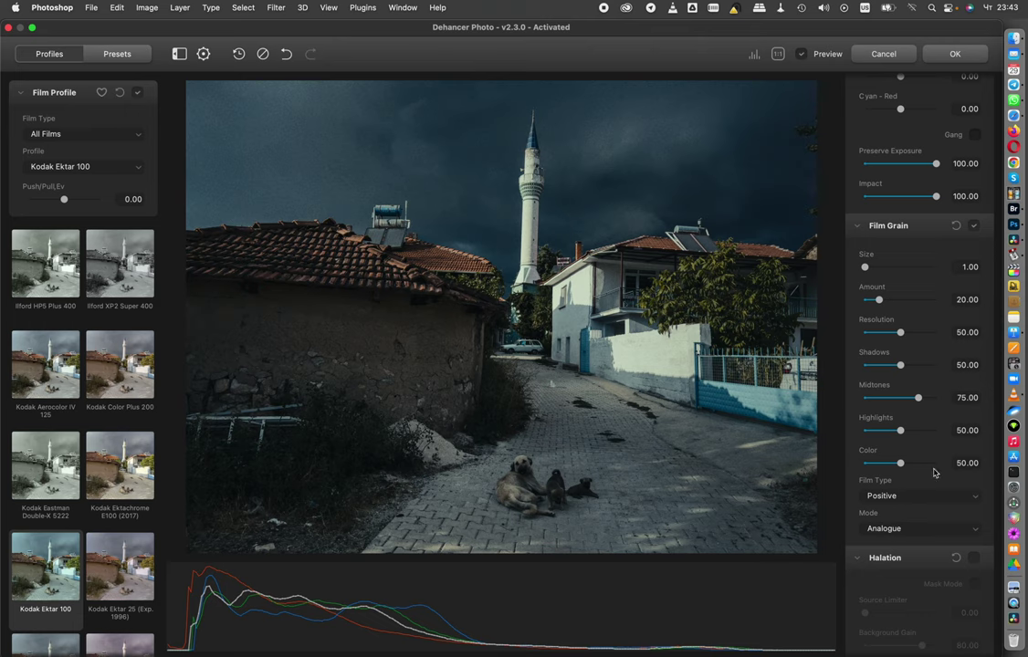
left_click(973, 228)
left_click(973, 228)
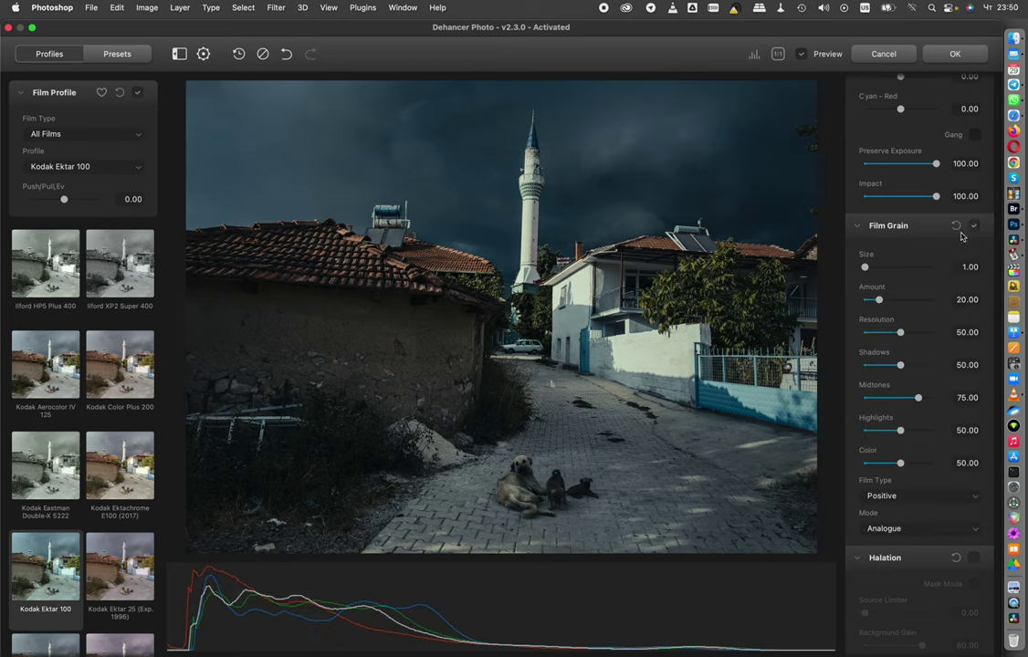
Lower the Expand white point to 94.22 and compare the photo with Expand off and on
scroll(960, 236, "up", 12)
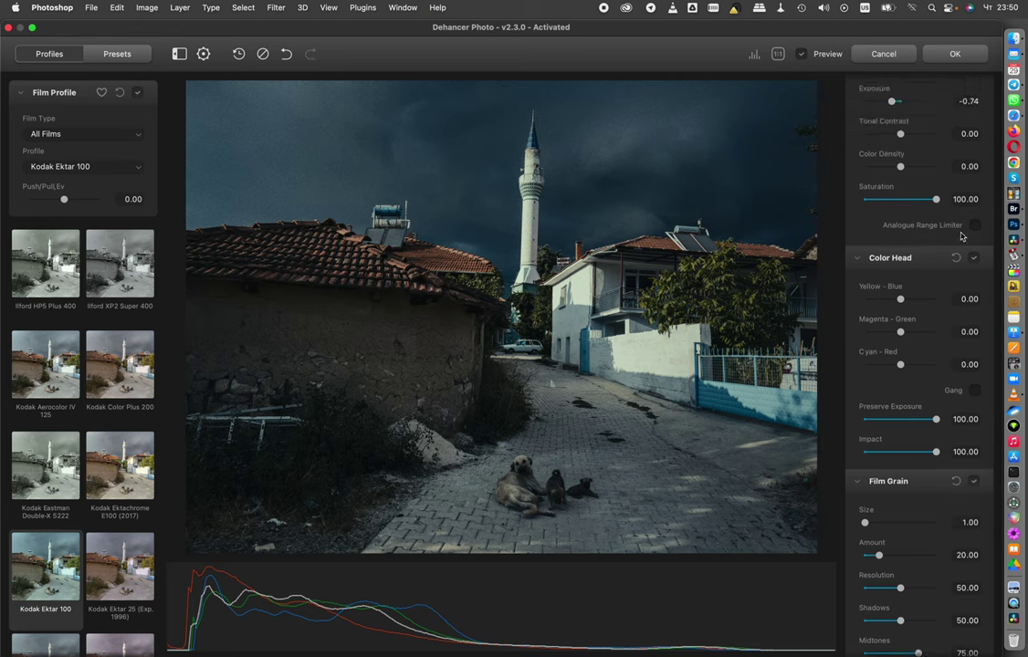
scroll(960, 237, "up", 5)
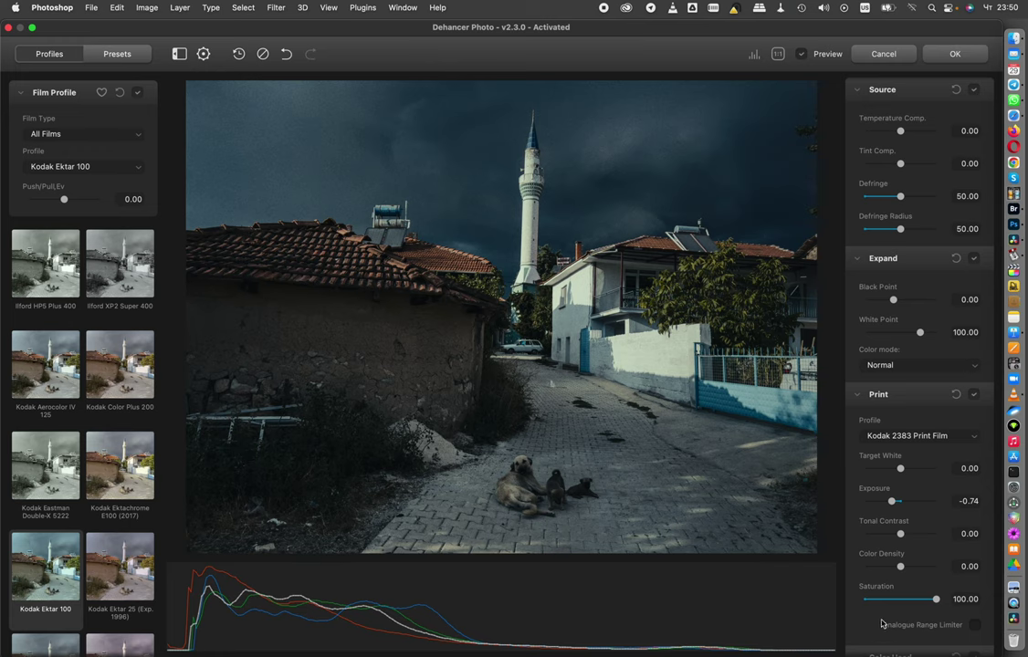
left_click_drag(920, 332, 912, 329)
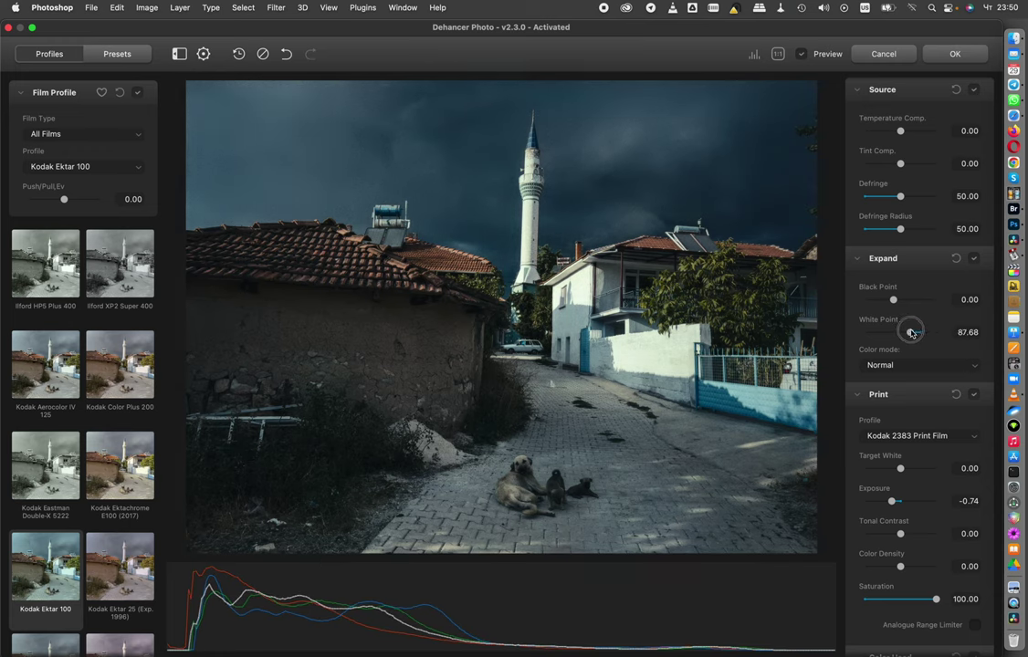
left_click(974, 259)
left_click(974, 260)
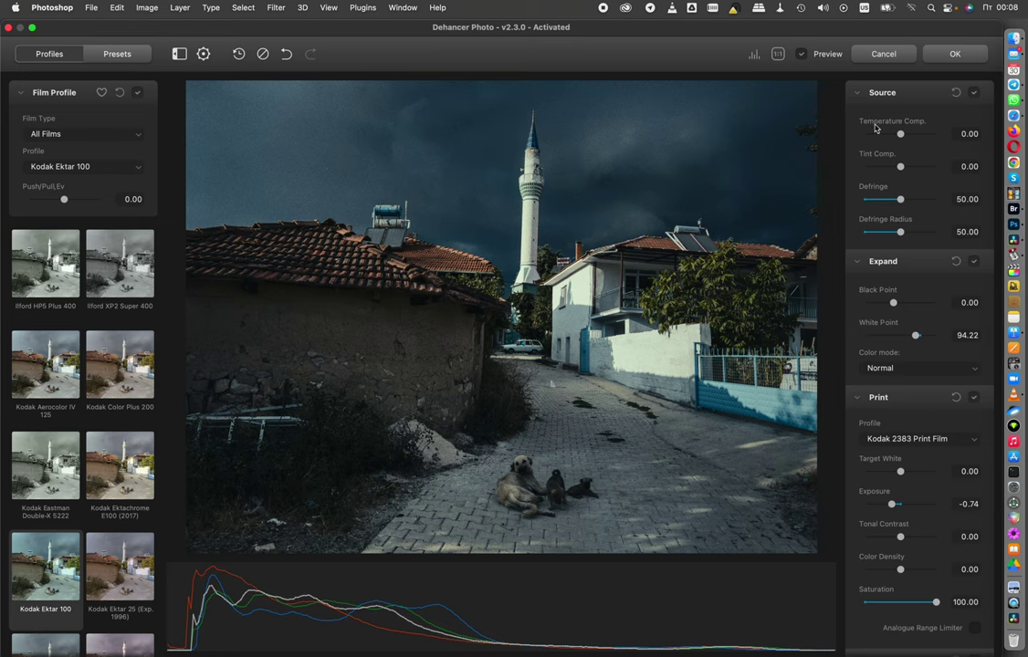
Enable the Halation effect with its default settings
scroll(874, 128, "down", 12)
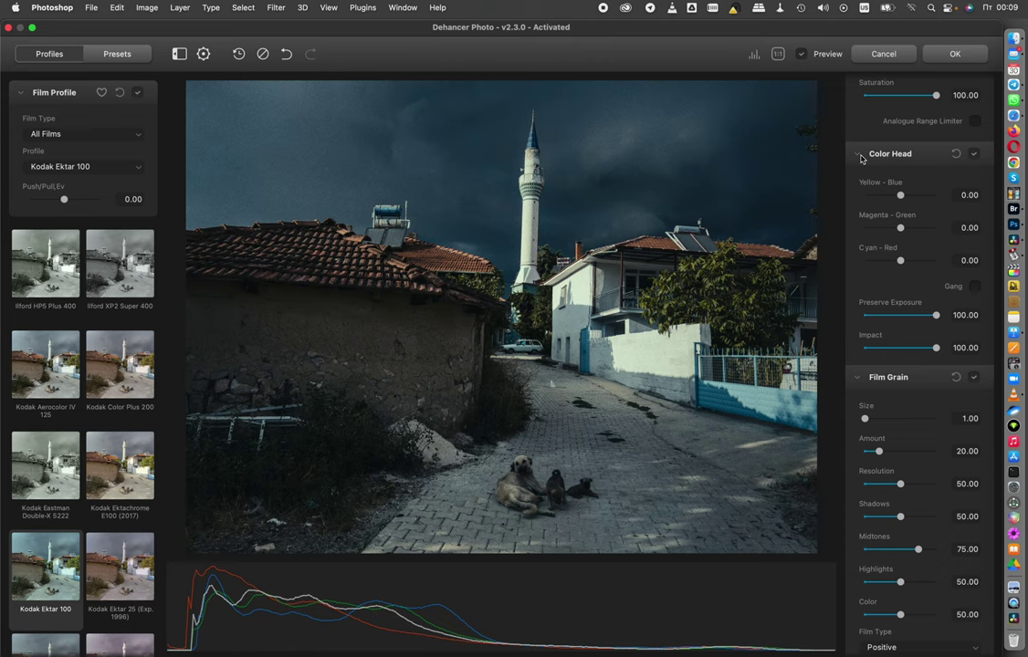
scroll(860, 158, "down", 10)
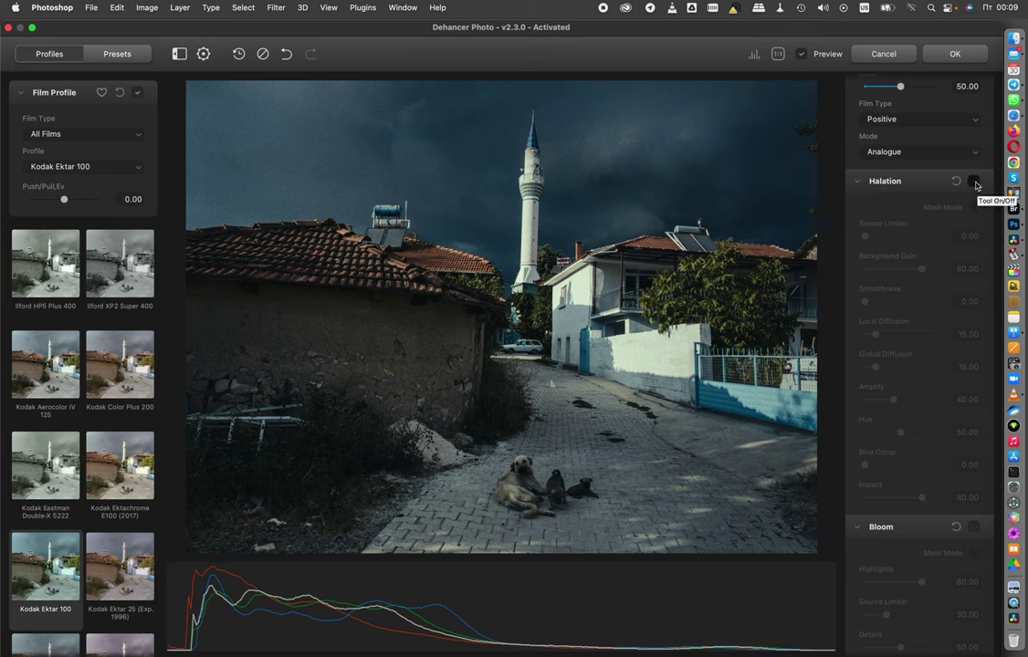
left_click(975, 184)
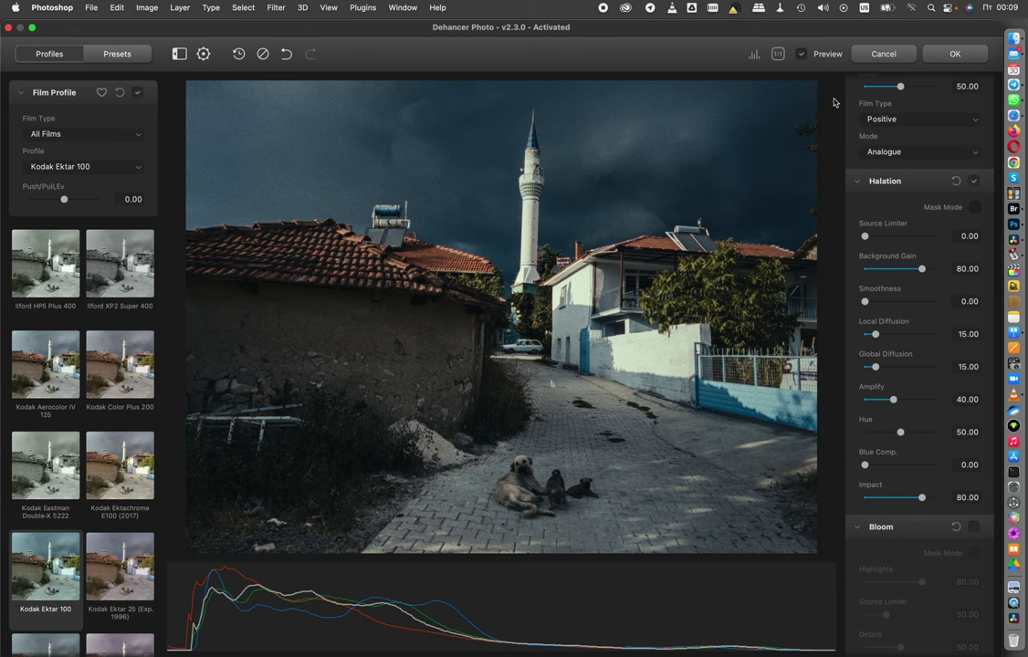
Raise the Halation Amplify to 82.21 while checking its mask, and leave the mask mode
left_click(778, 55)
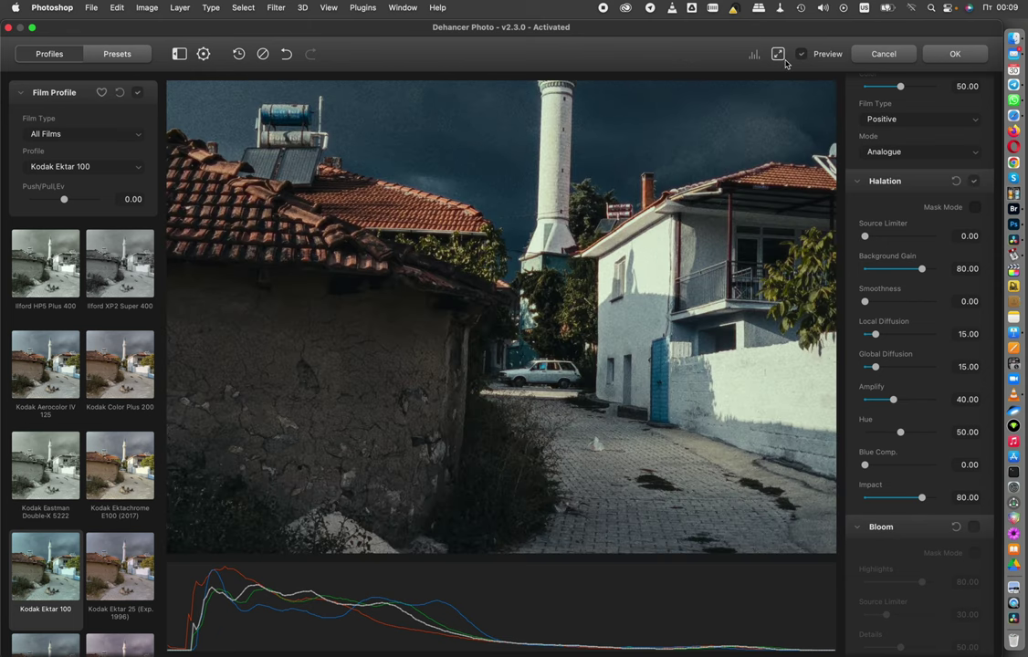
left_click(974, 209)
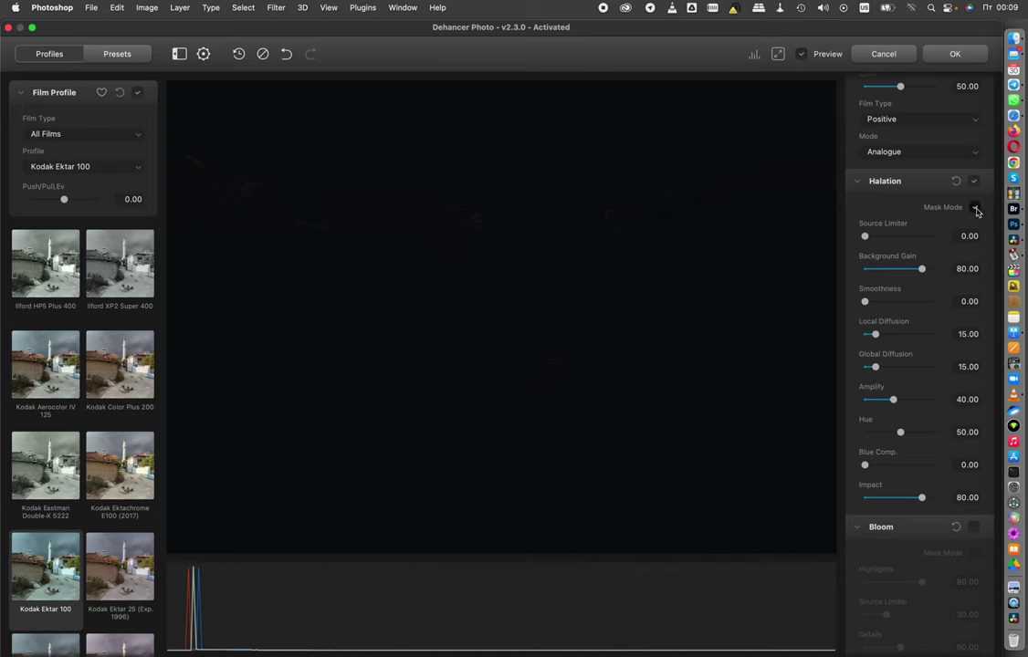
left_click(922, 401)
left_click(923, 400)
left_click(975, 207)
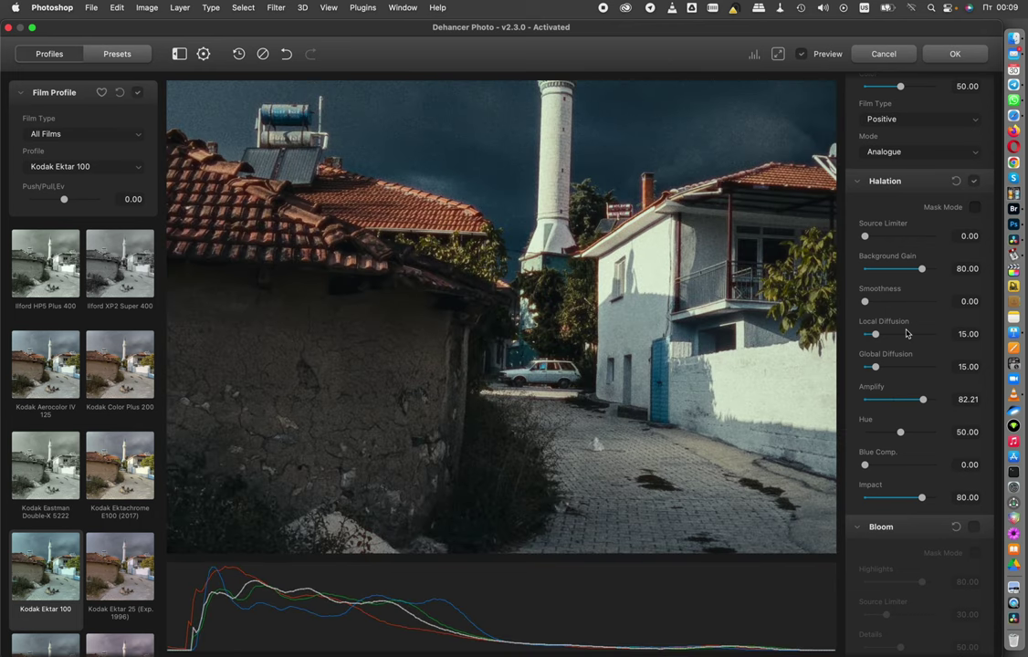
Set the Halation Global Diffusion to 66.08 and compare the photo with Halation off and on, at 1:1 and in full
left_click(912, 367)
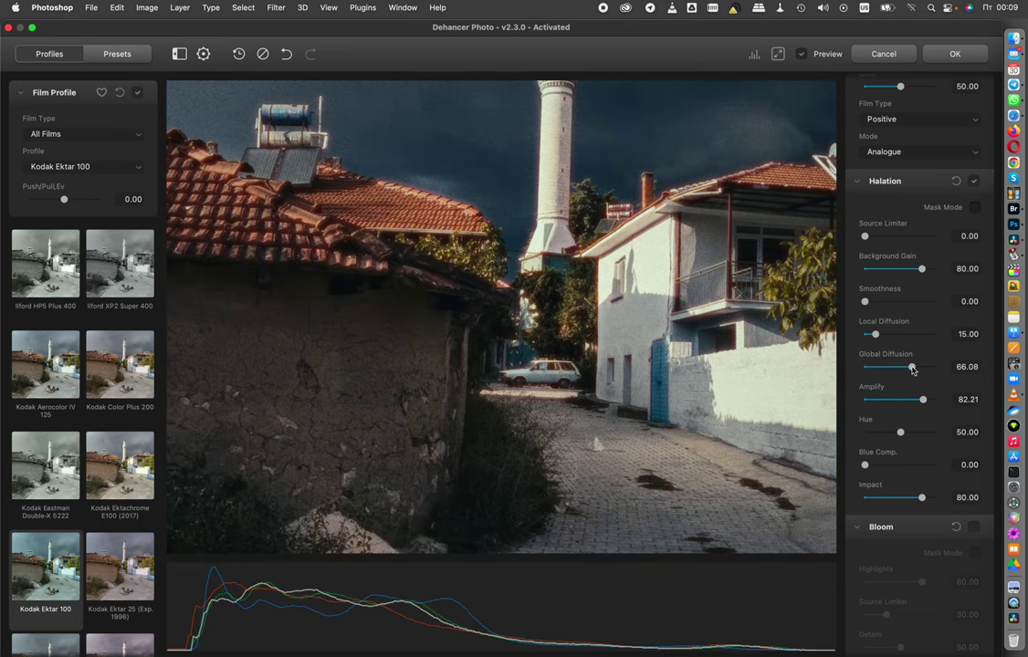
left_click(974, 181)
left_click(975, 180)
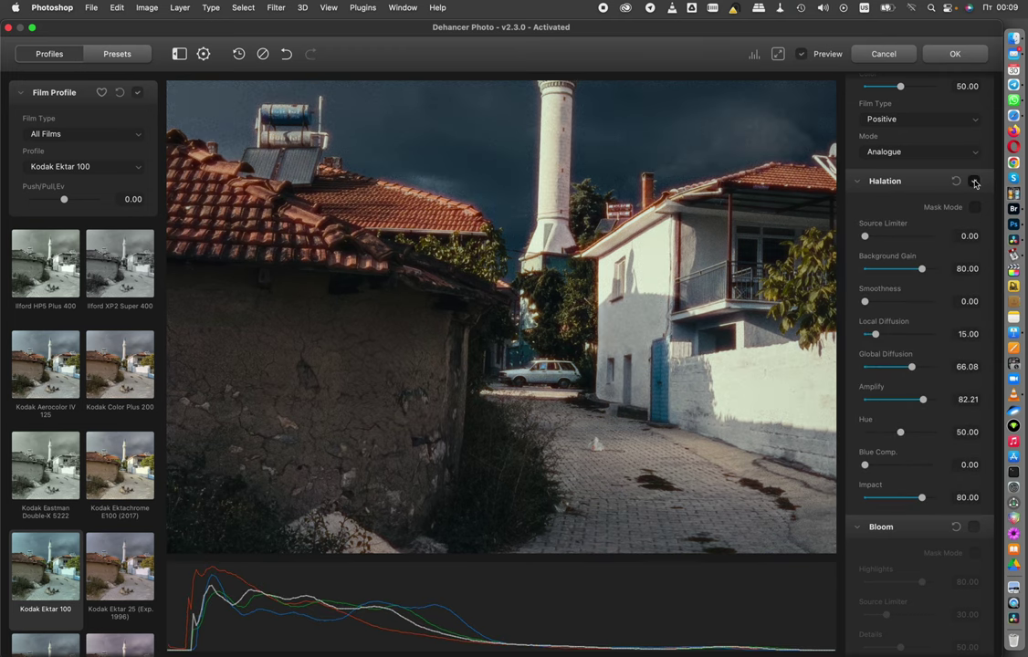
left_click(779, 54)
left_click(974, 181)
left_click(975, 181)
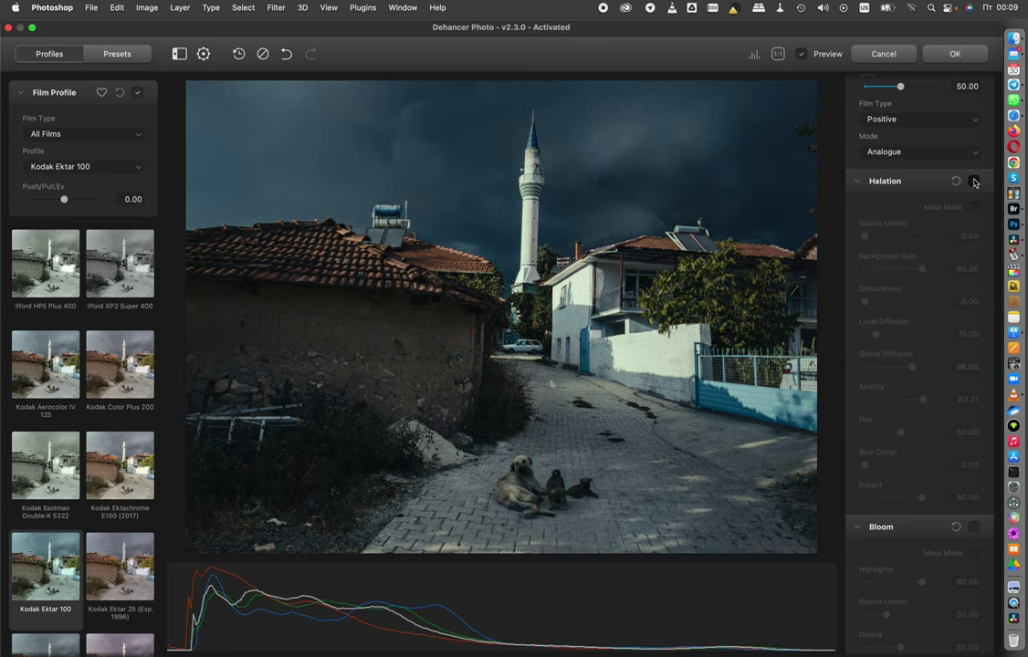
left_click(975, 182)
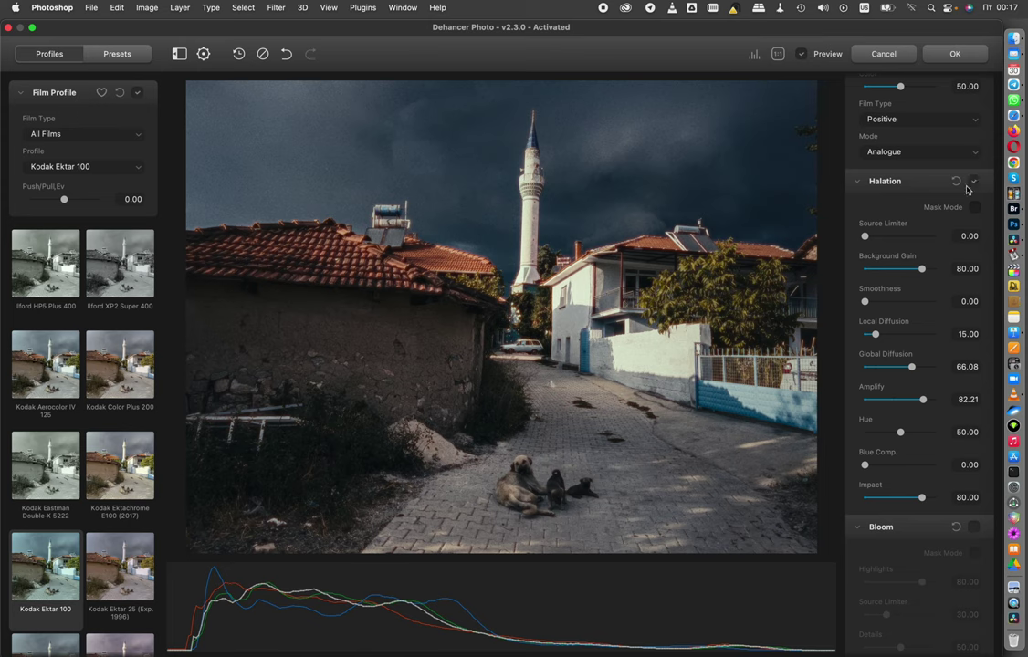
Enable the Bloom effect, reduce its Impact to 35.21, and compare the photo with Bloom off and on
scroll(967, 189, "down", 8)
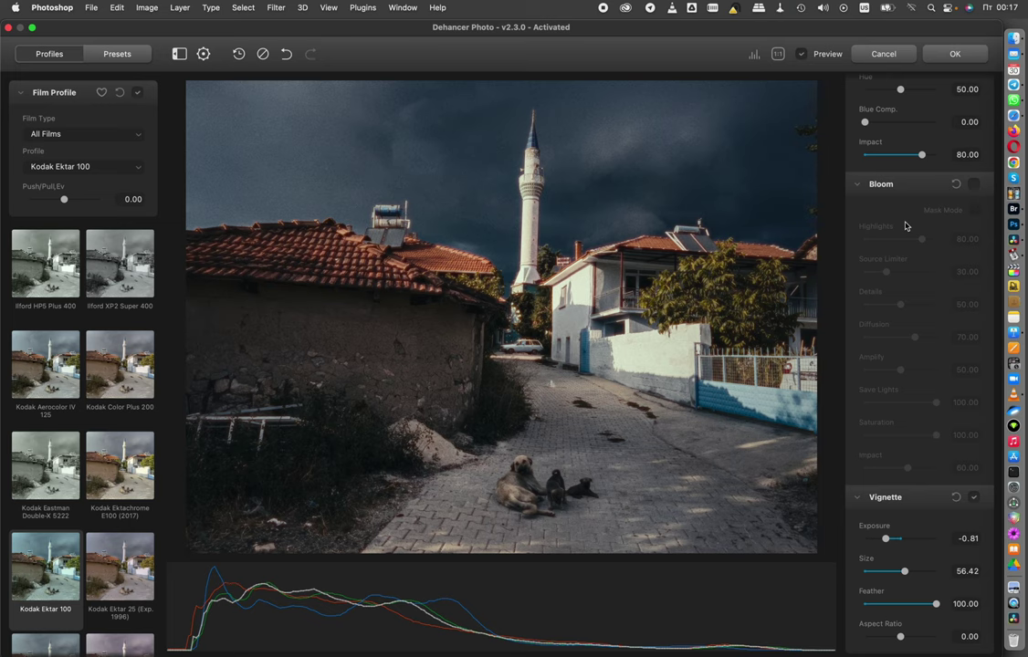
left_click(974, 184)
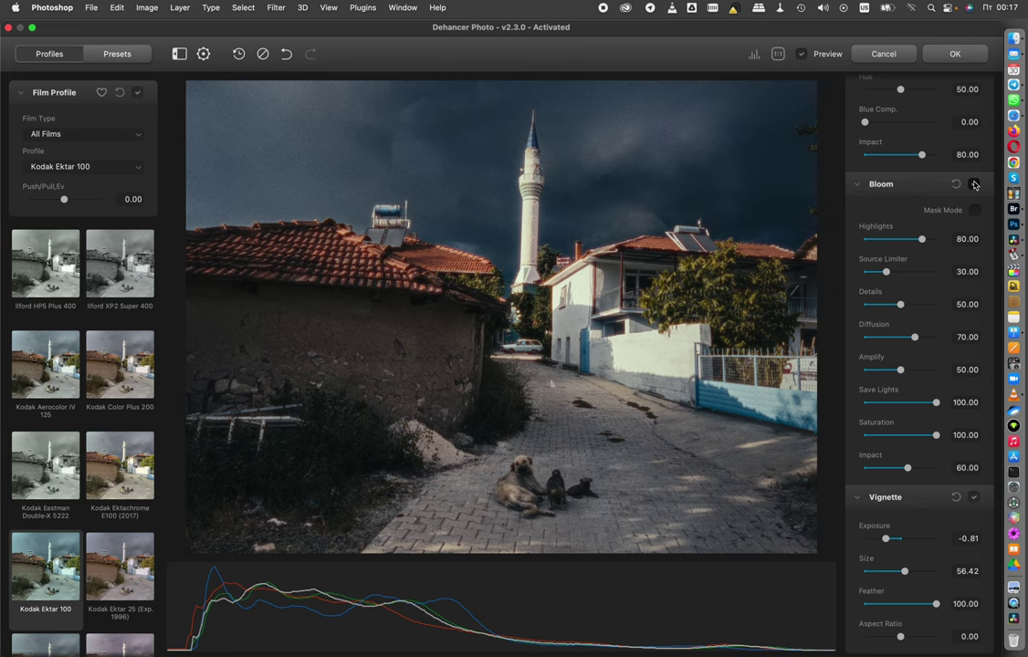
left_click(974, 184)
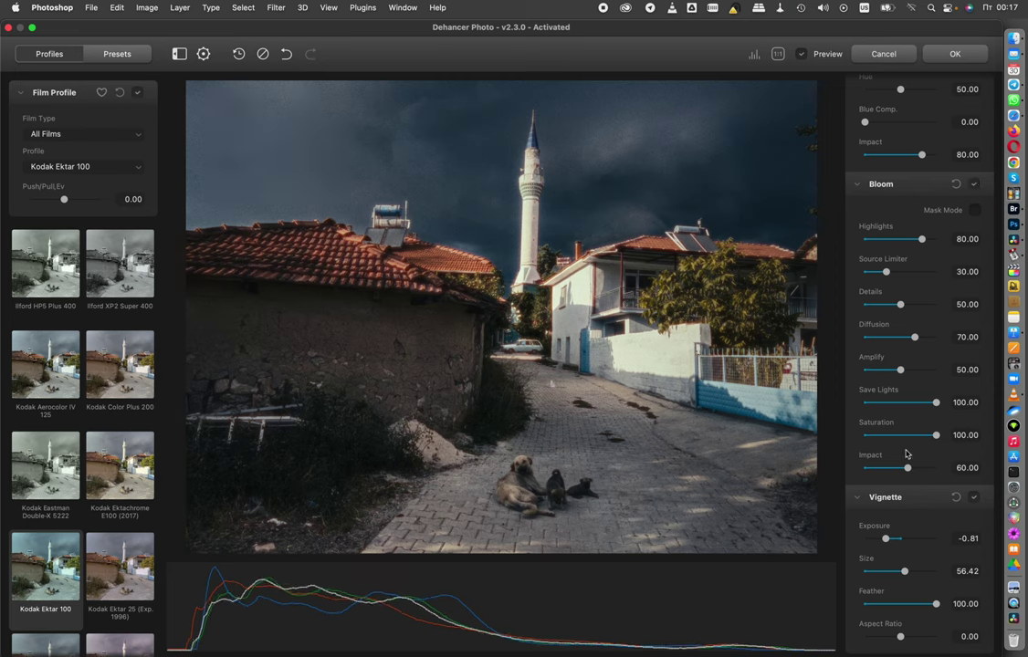
left_click_drag(906, 469, 890, 469)
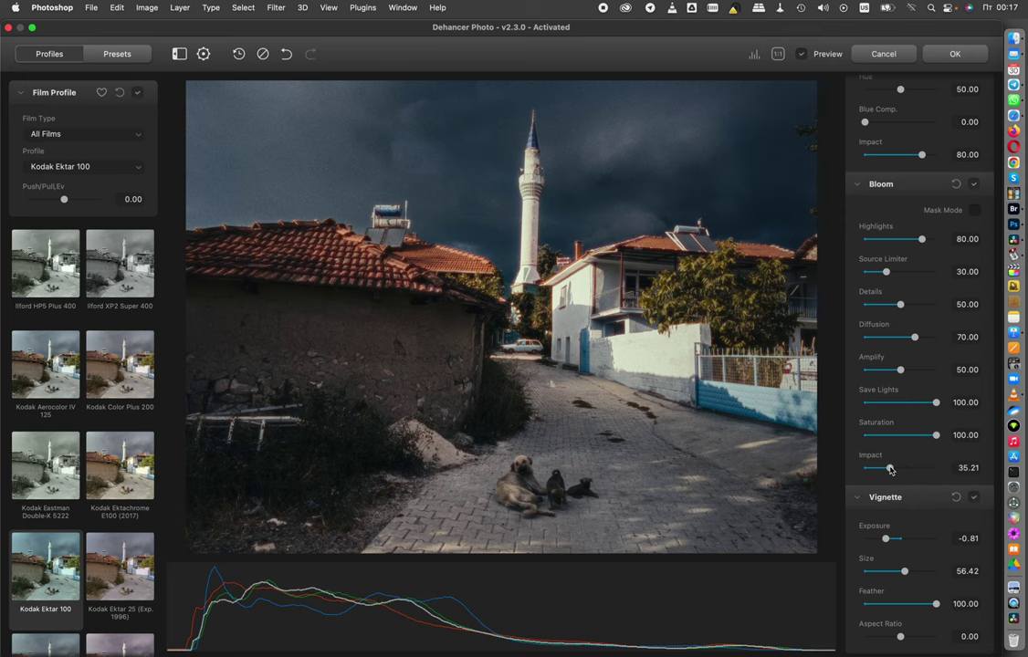
left_click(974, 185)
left_click(974, 184)
Shift the Color Head Yellow - Blue balance to -4.34 and compare the photo with Color Head off and on
scroll(964, 193, "up", 10)
scroll(964, 194, "up", 6)
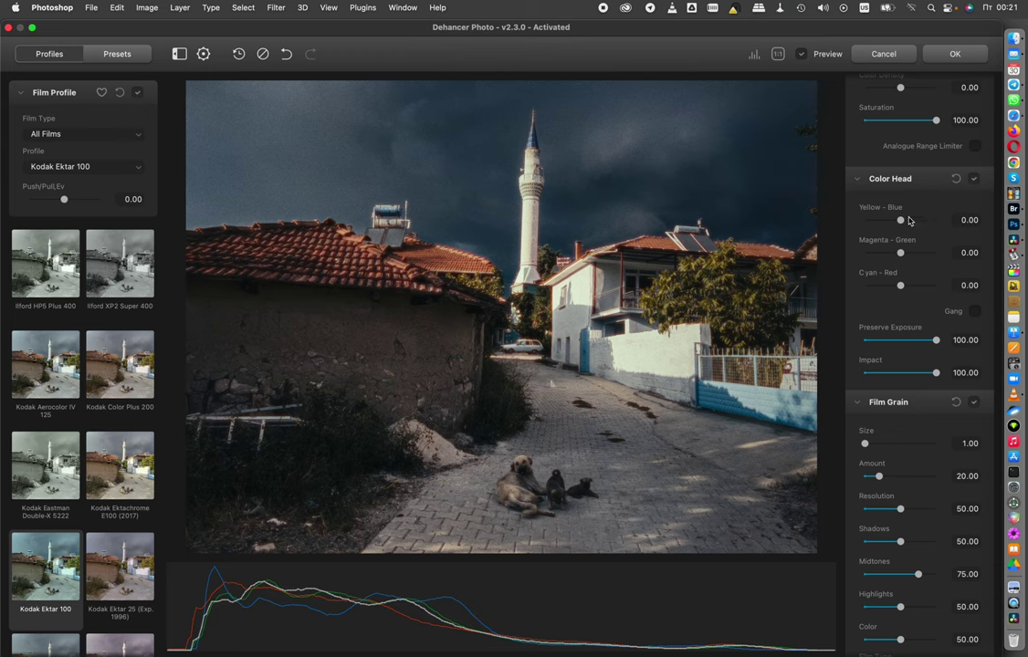
left_click_drag(901, 220, 897, 221)
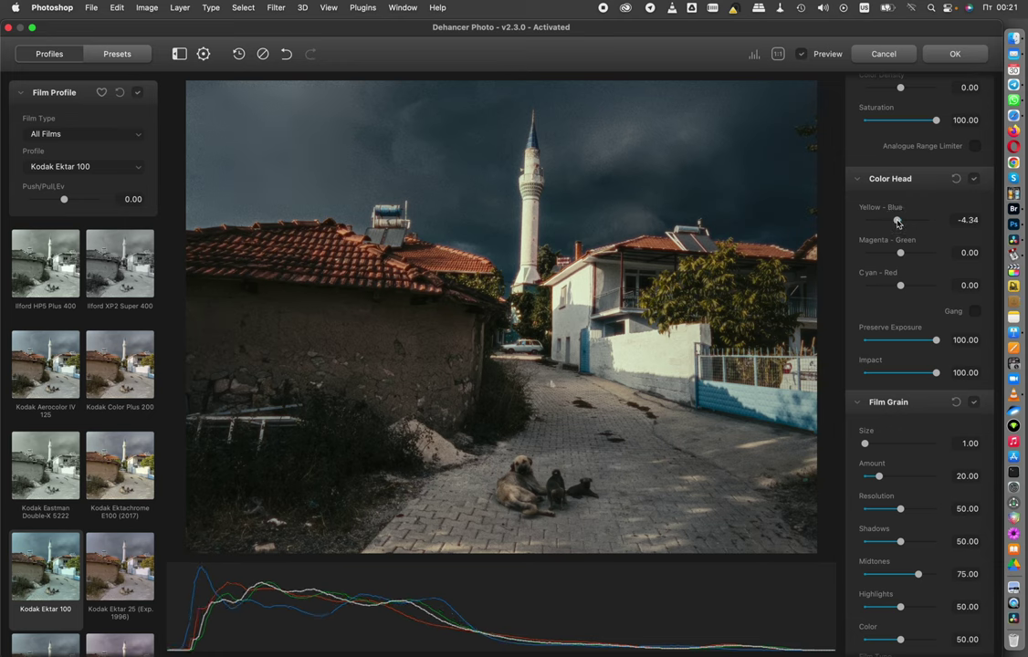
left_click(973, 180)
left_click(973, 180)
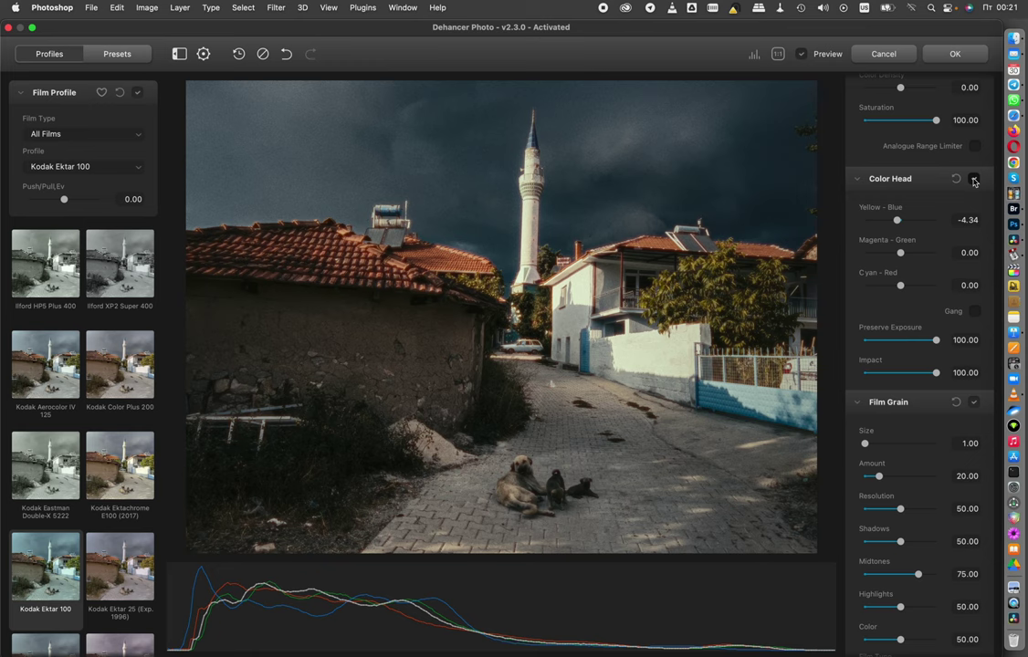
Compare the original with the processed photo, both in full view and at 1:1 scale
left_click(802, 54)
left_click(802, 54)
left_click(777, 54)
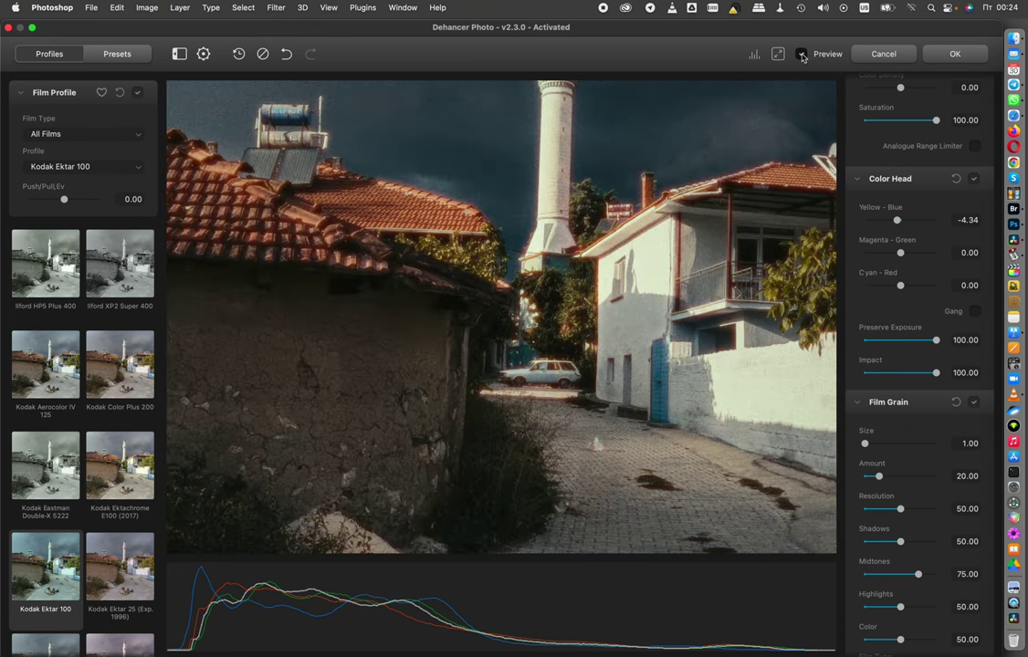
left_click(802, 53)
left_click(802, 55)
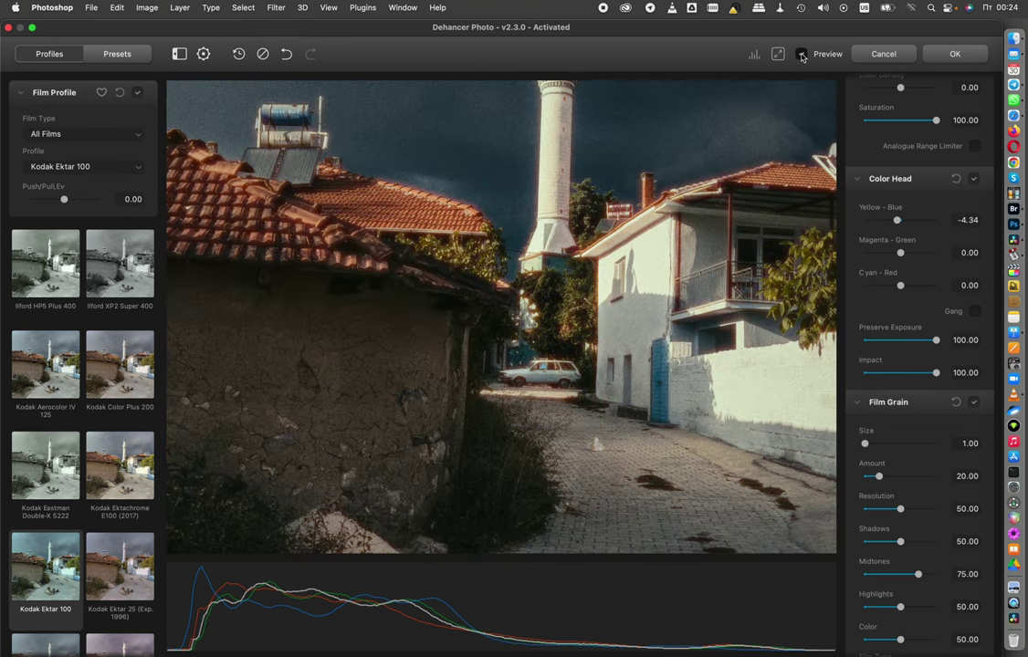